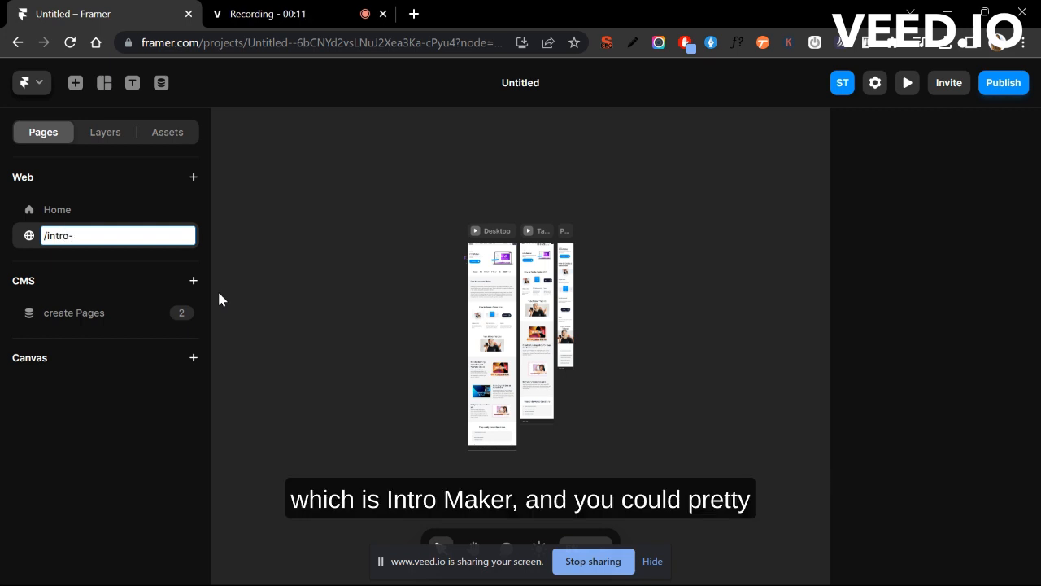
- Set the web page's URL to /intro-maker
text(maker)
key(Return)
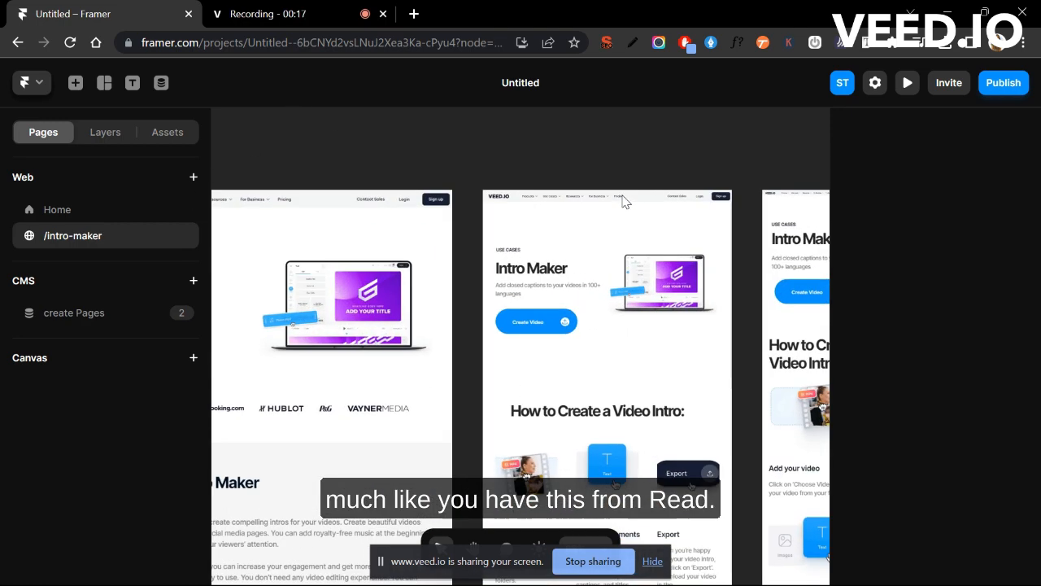
scroll(500, 302, up, 3)
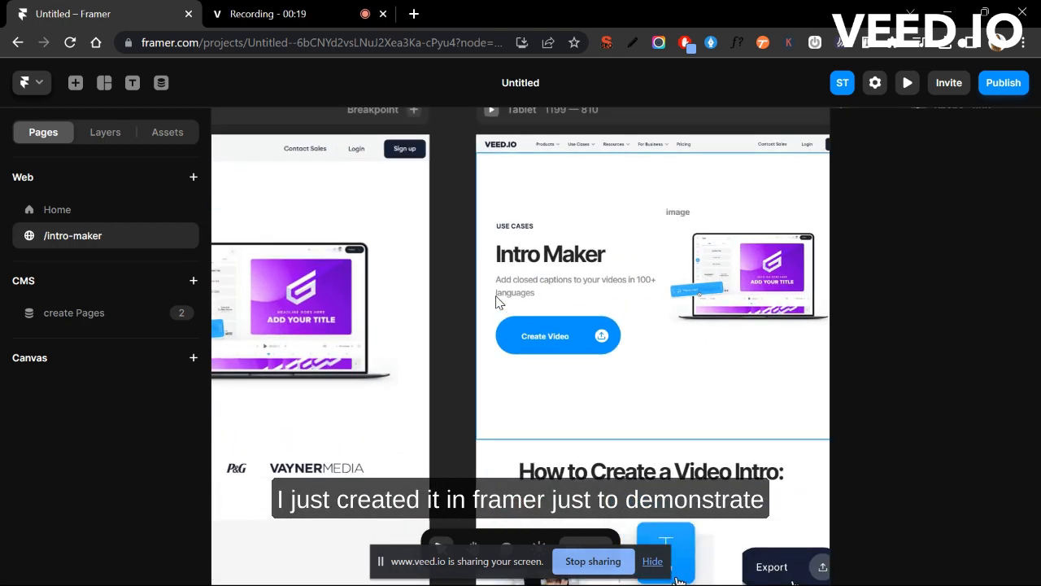
scroll(500, 303, down, 3)
scroll(329, 316, up, 3)
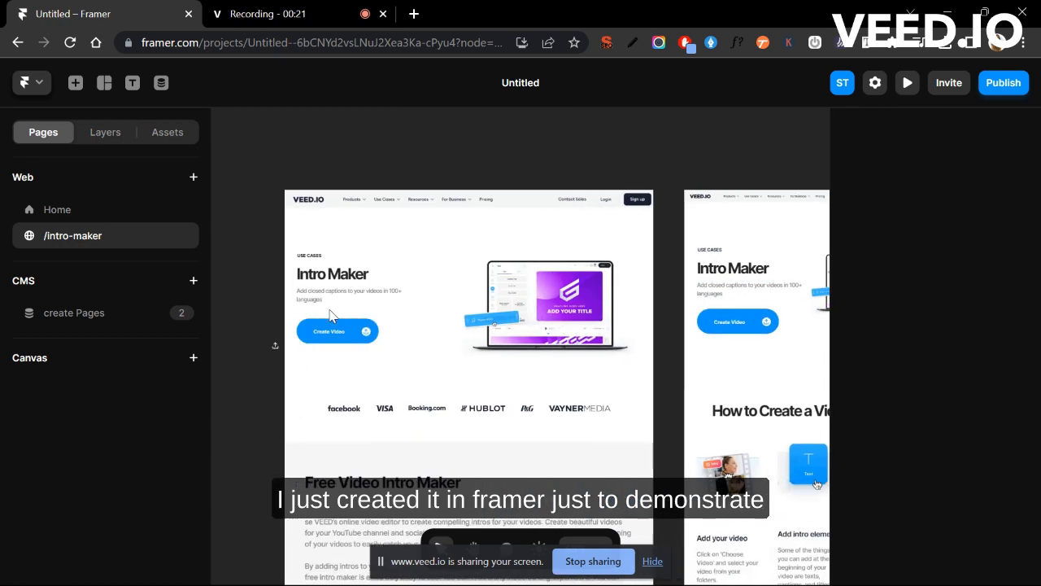
- Duplicate the /intro-maker page and set the copy's URL to /outro-maker
click(183, 235)
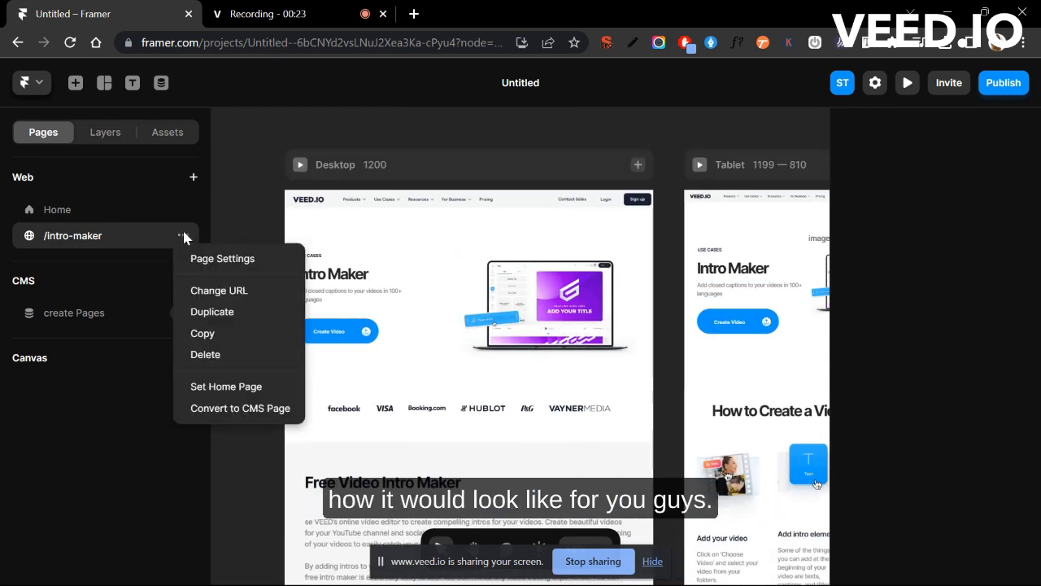
click(228, 314)
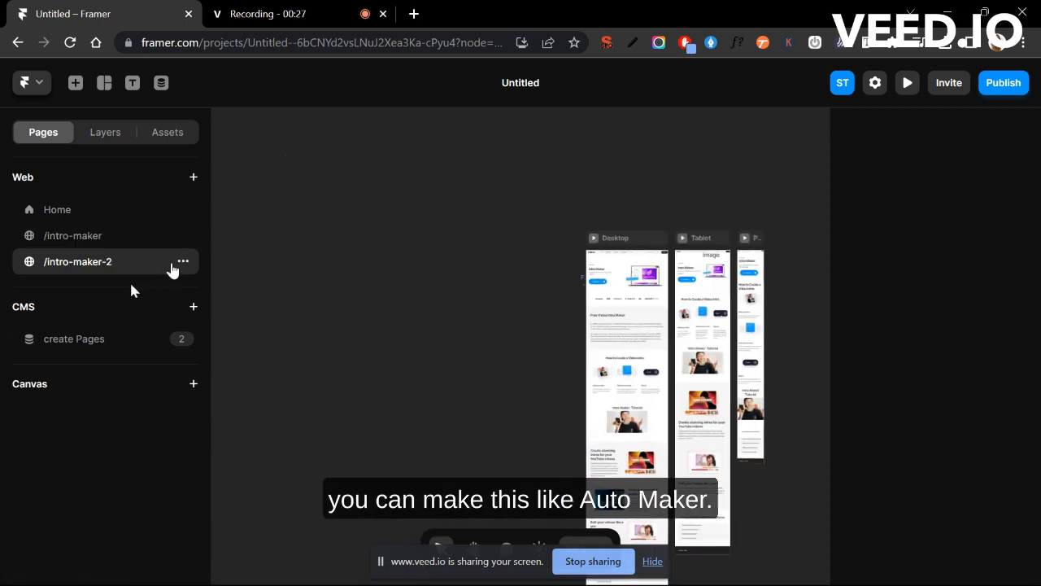
click(183, 261)
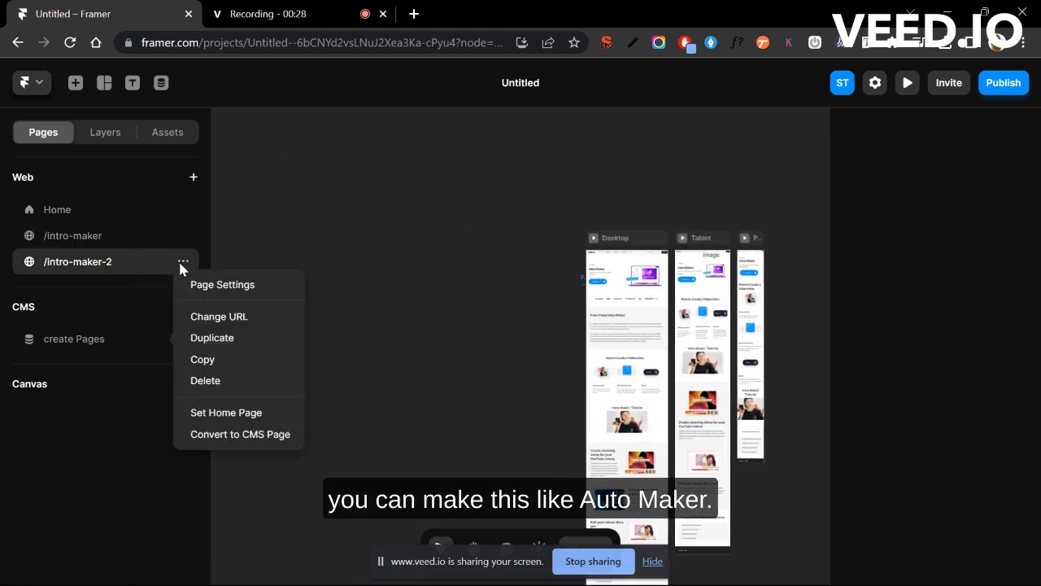
click(230, 318)
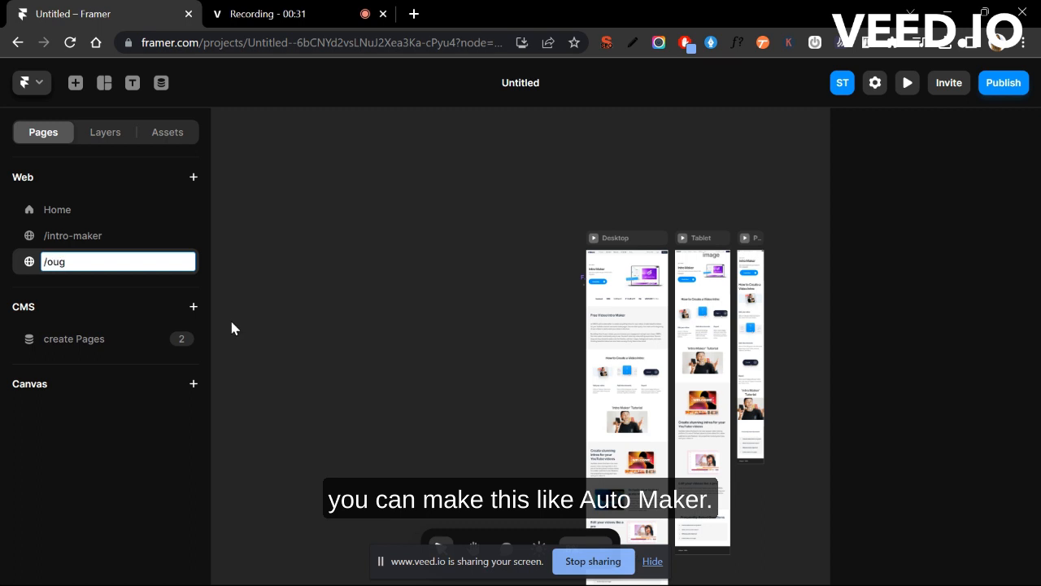
text(outro-)
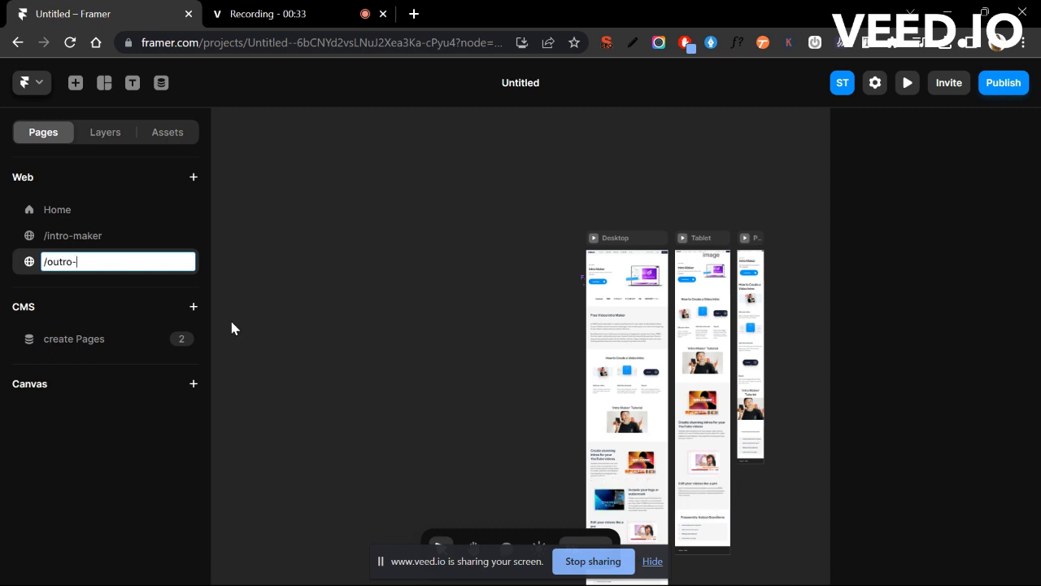
text(maker)
key(Return)
- Change the main hero heading in the /outro-maker page's desktop layout to "Outro Maker"
scroll(581, 261, up, 10)
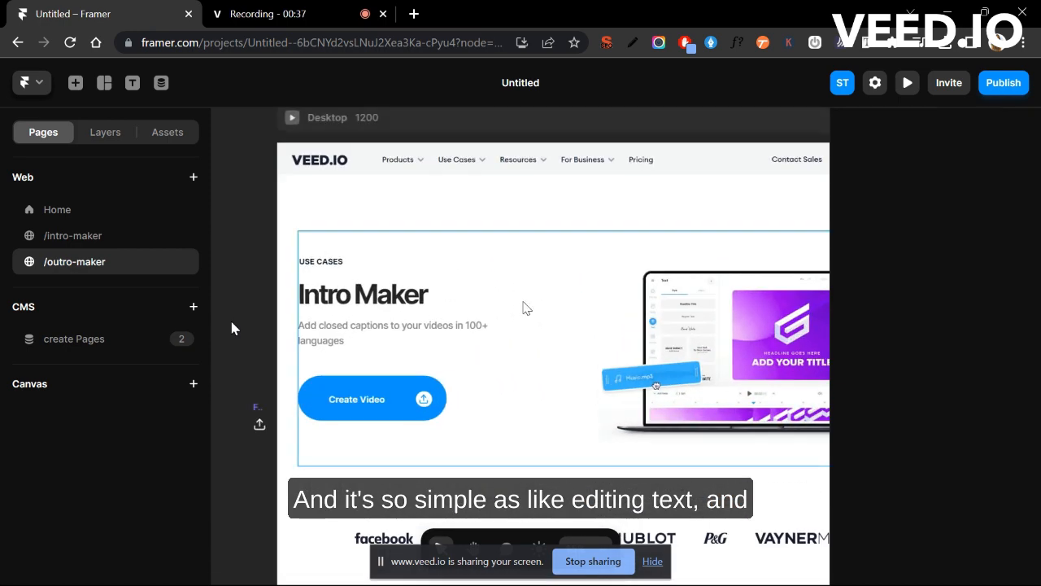
click(374, 297)
double_click(377, 297)
key(BackSpace)
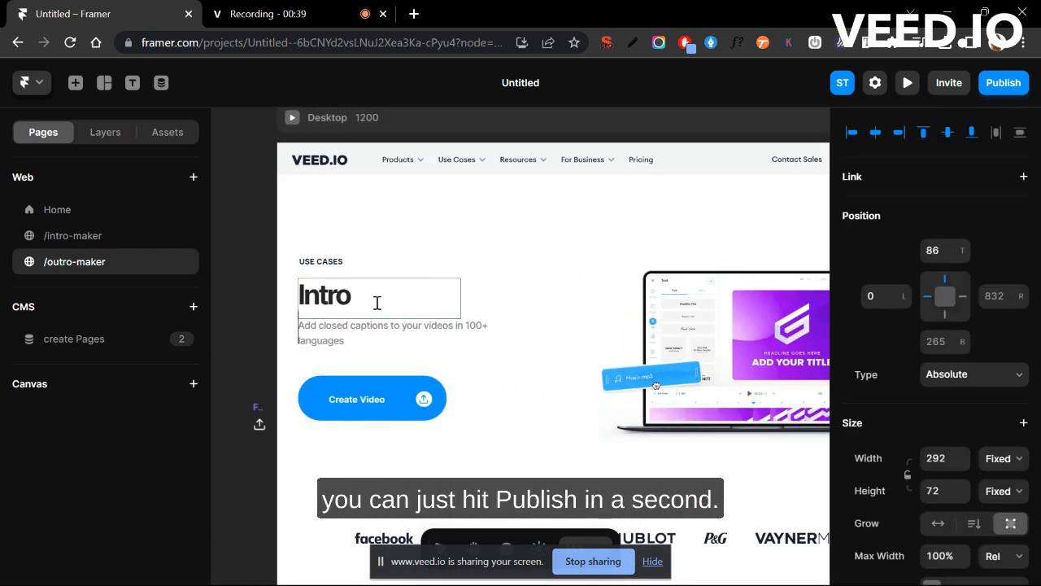
key(ctrl+z)
double_click(318, 296)
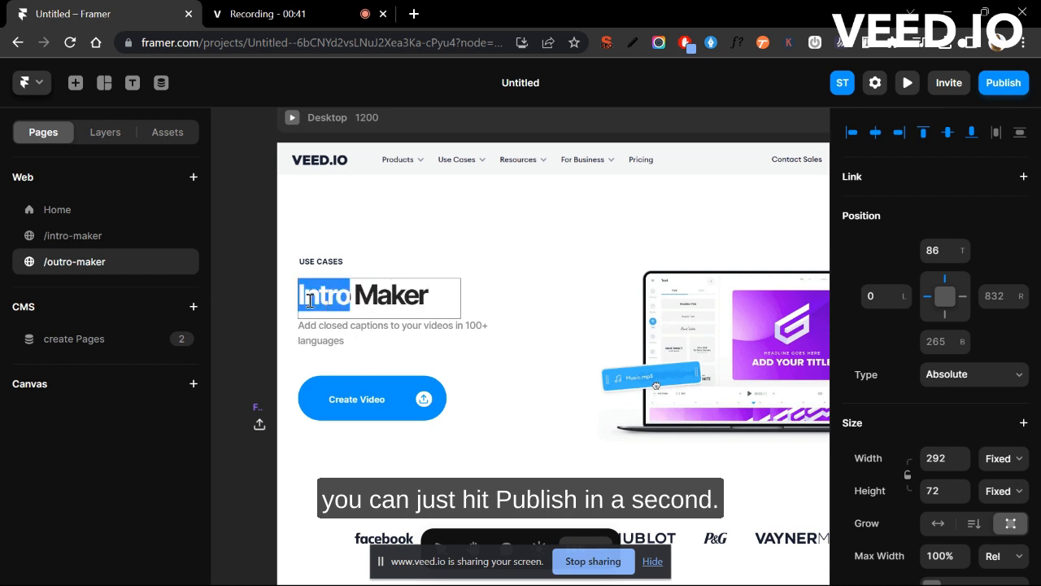
text(Outro)
click(1011, 83)
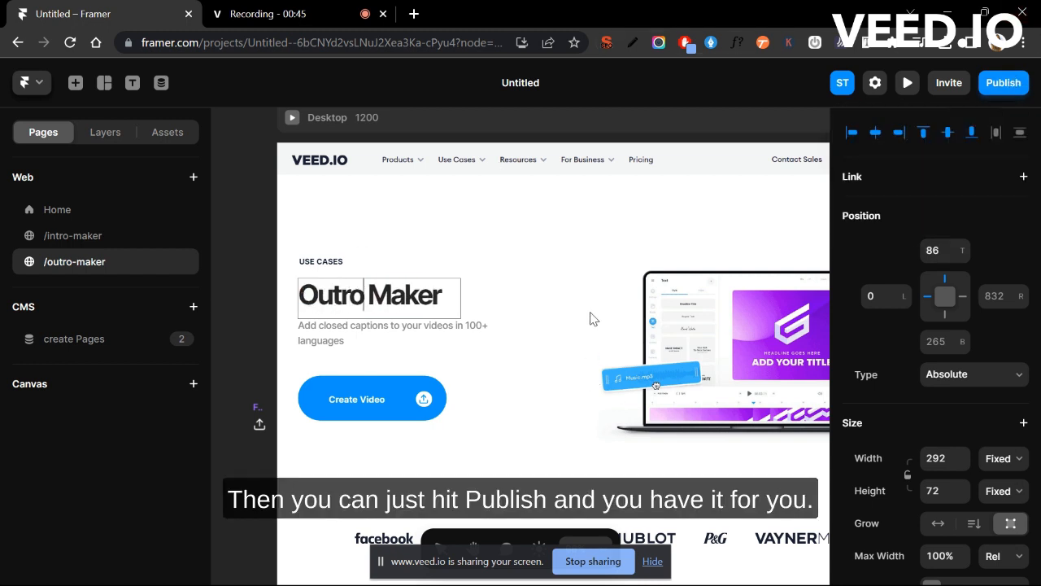
- In the /outro-maker page settings, replace "Intro" with "Outro" in the title's "Free Intro Maker" part, save, and return to the canvas
click(183, 261)
click(223, 295)
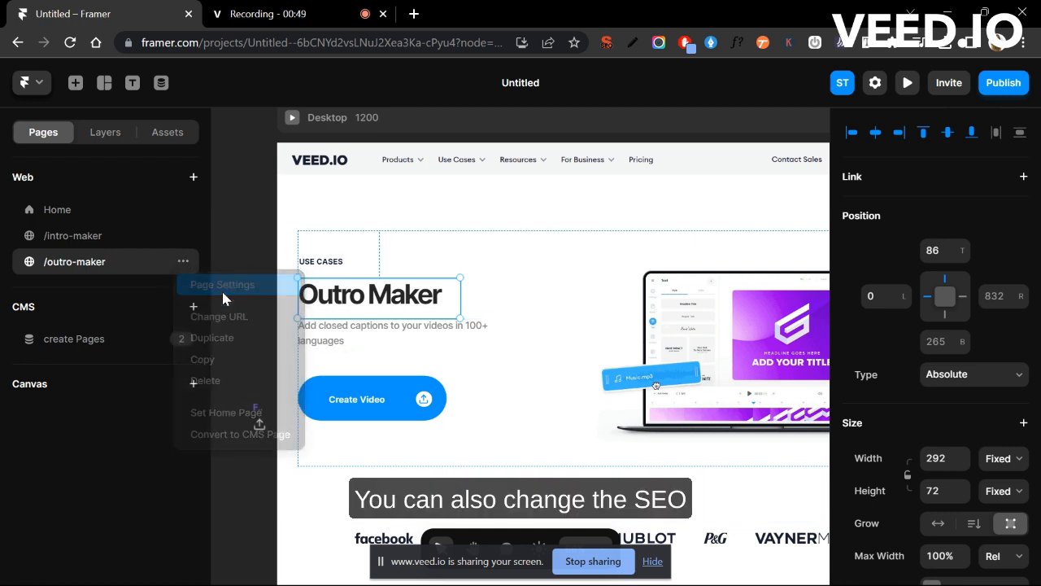
click(491, 285)
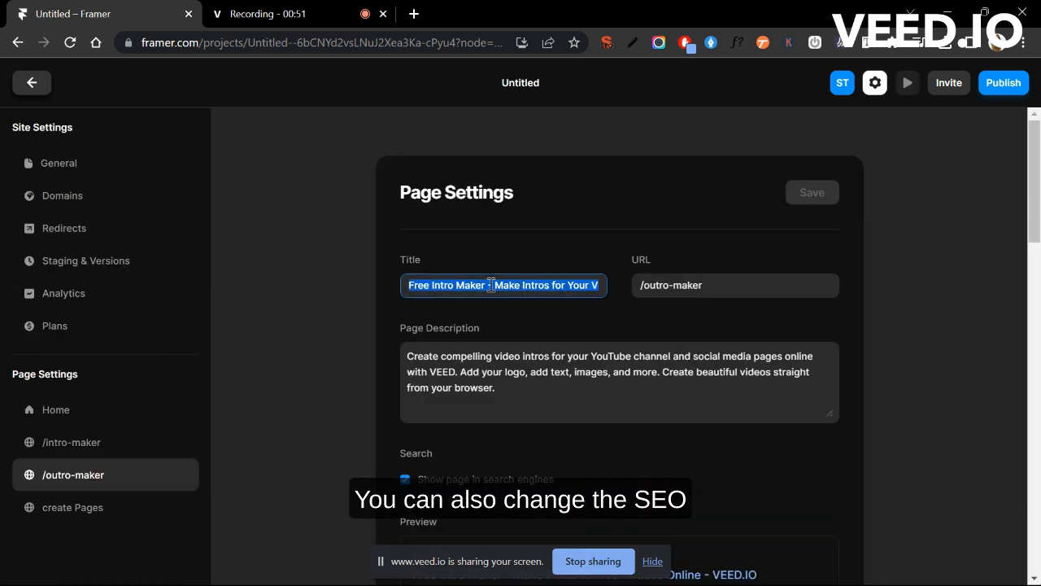
double_click(444, 285)
text(Outr)
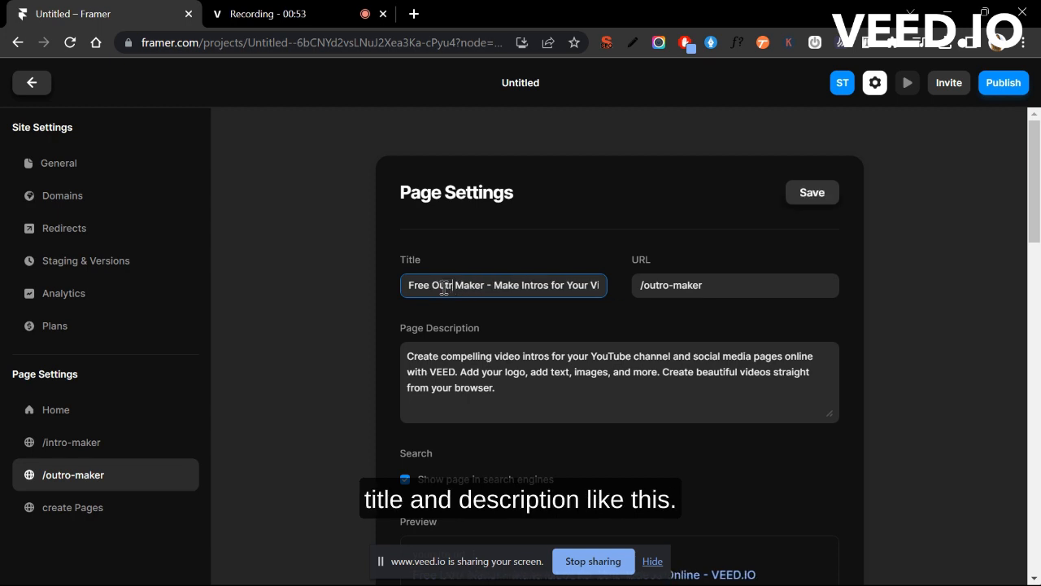
text(o)
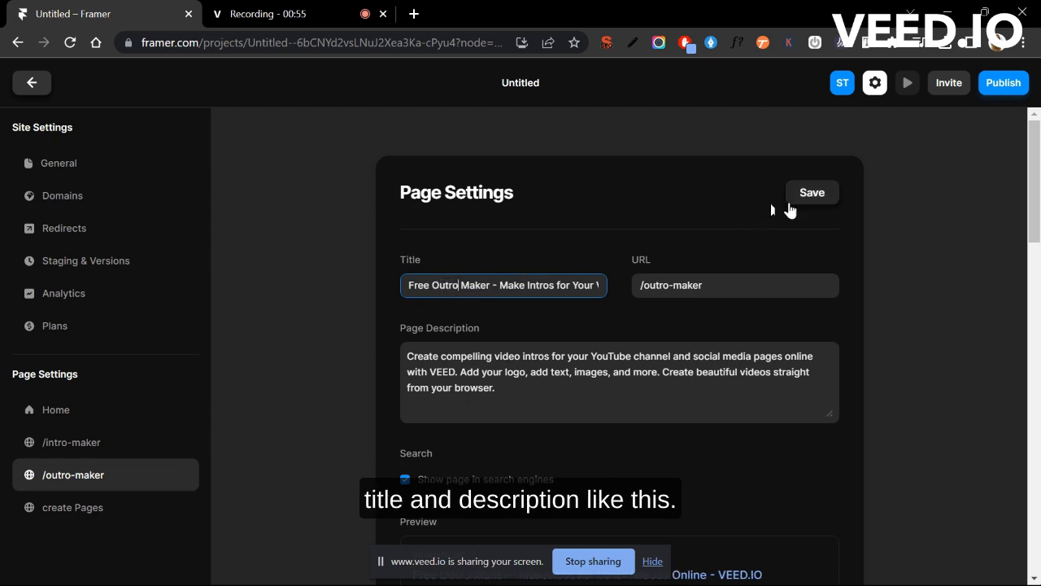
click(810, 195)
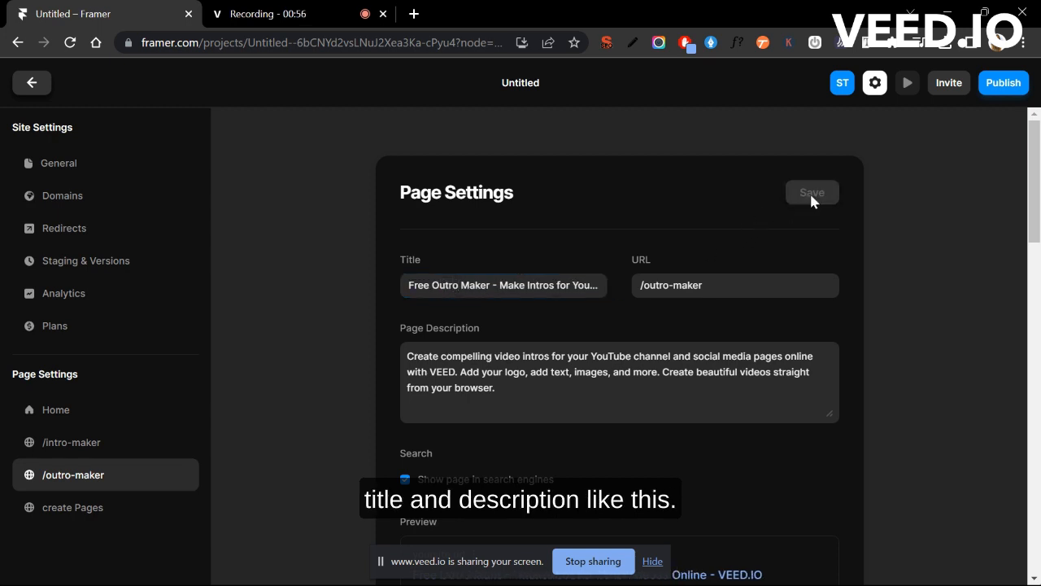
click(28, 86)
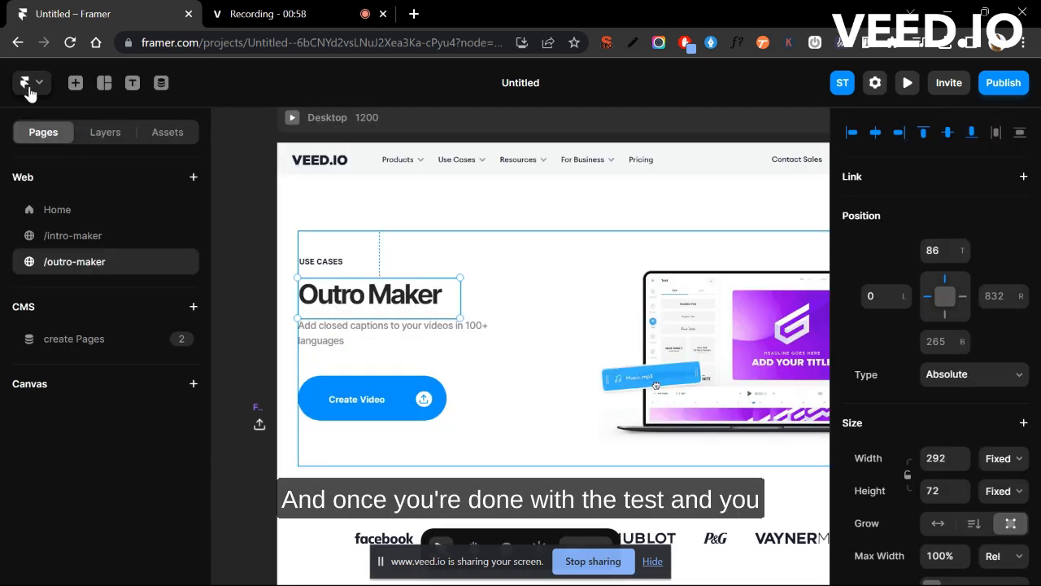
- View the options available for the /outro-maker page, including Convert to CMS Page, without applying any
click(163, 261)
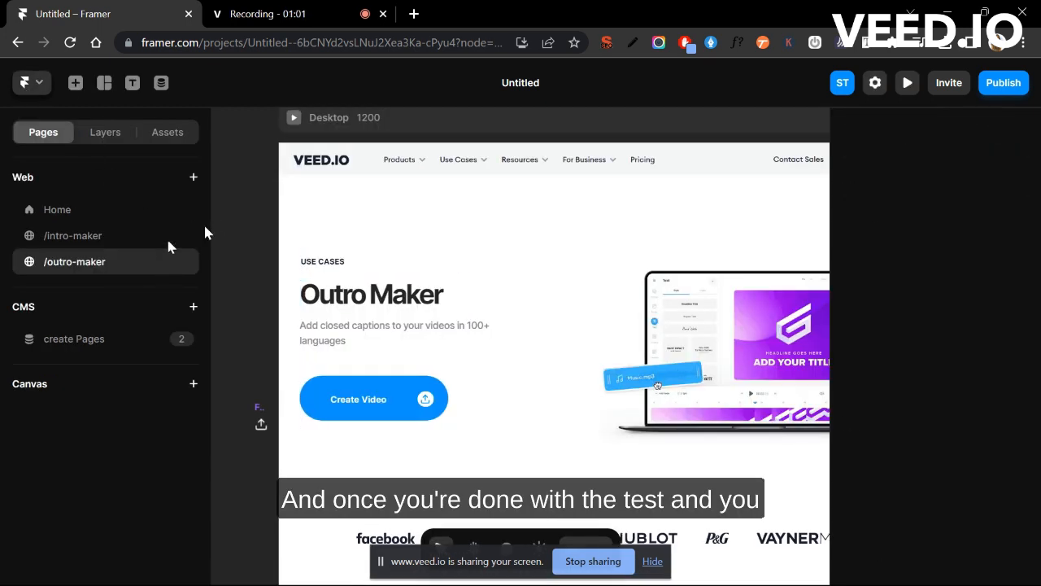
scroll(367, 226, down, 5)
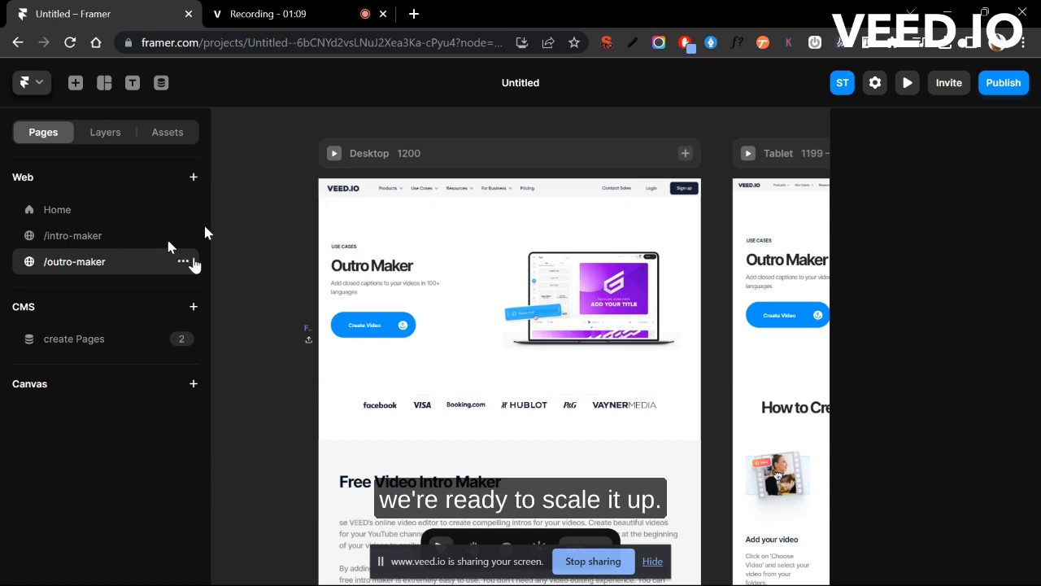
click(191, 262)
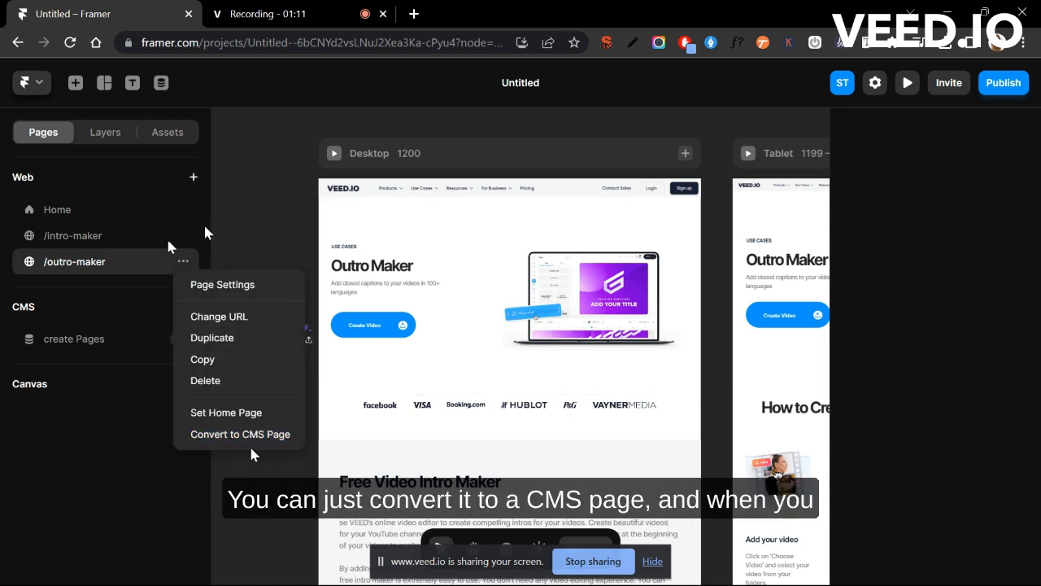
click(215, 176)
- Open the create CMS pages, examine the outro-maker layout and check which collection items can be chosen
click(116, 338)
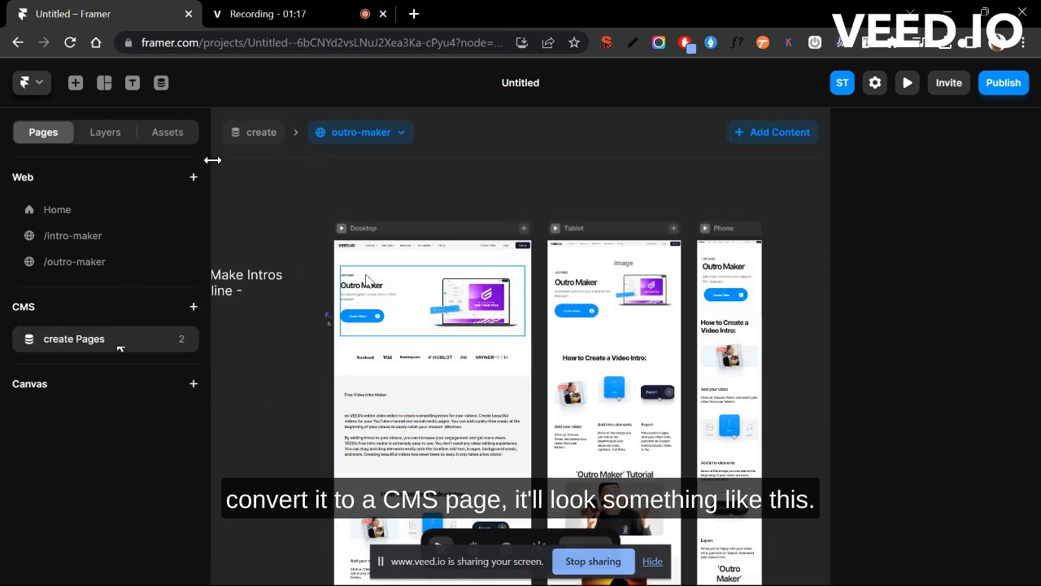
scroll(366, 279, up, 2)
scroll(415, 236, up, 2)
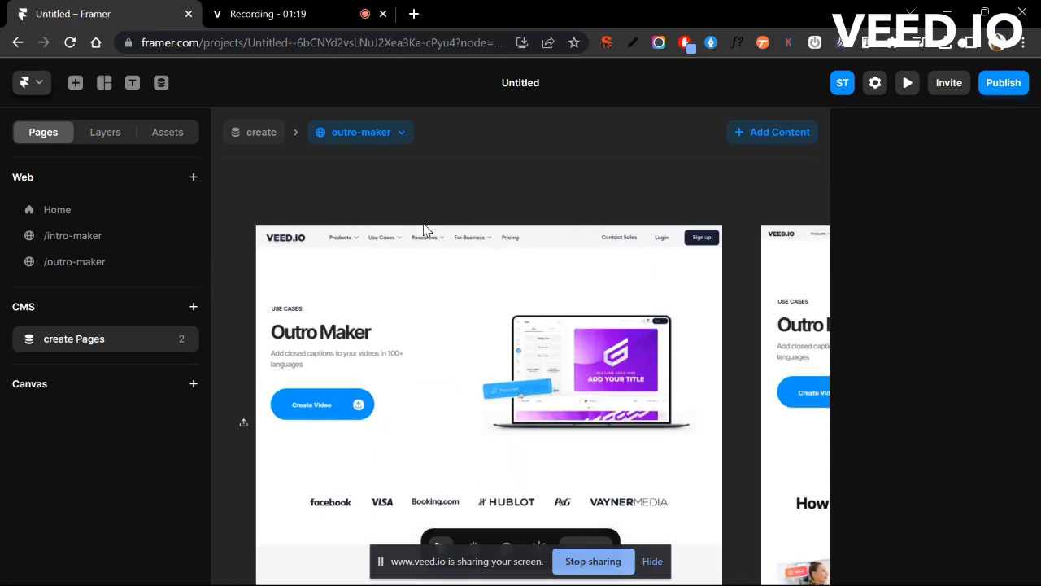
click(390, 138)
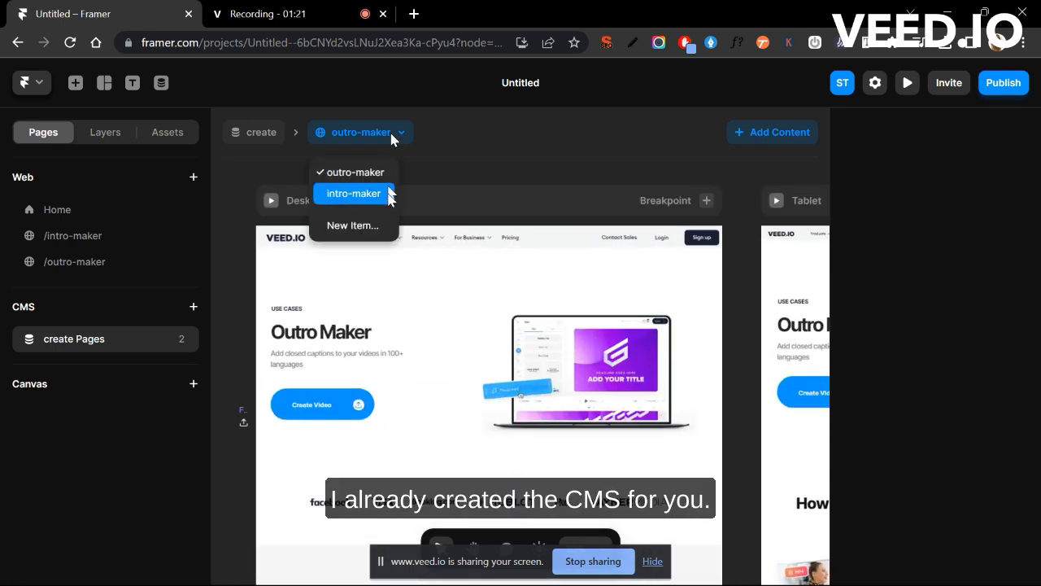
click(543, 158)
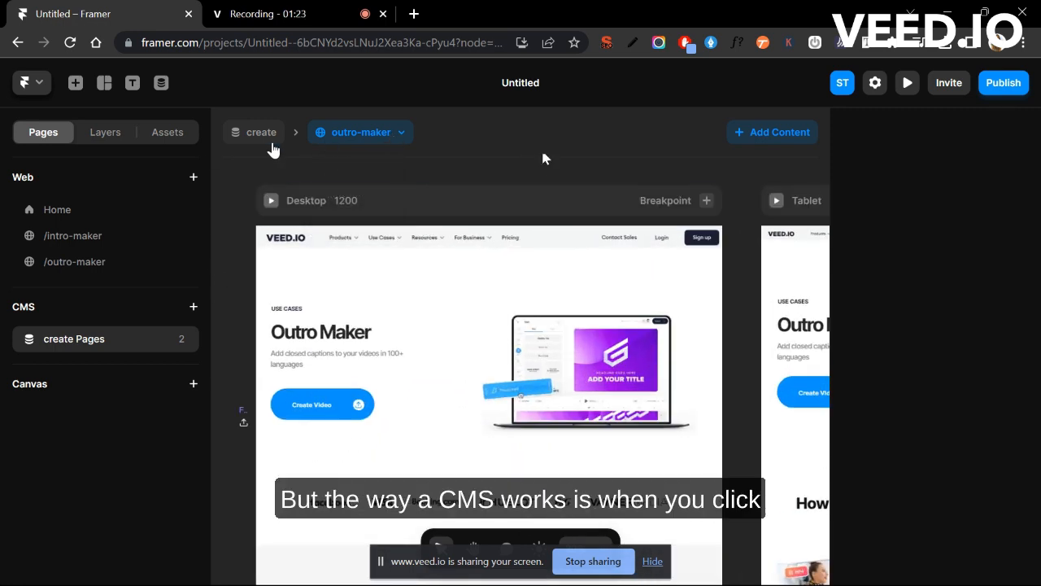
- Open the Outro Maker item in the create collection, review its title, text and content fields, and return to the canvas
mouse_move(261, 140)
click(268, 174)
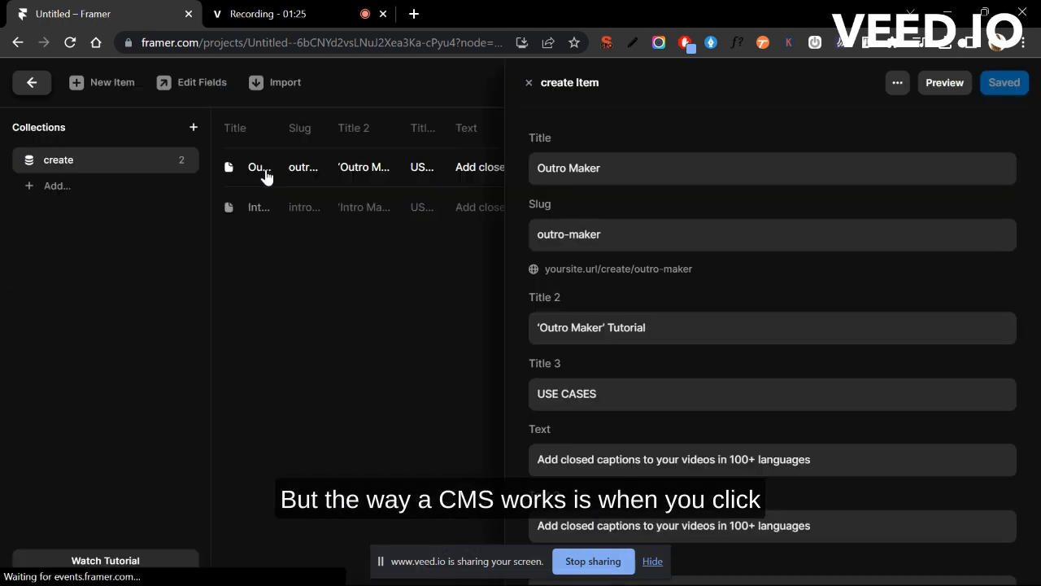
scroll(700, 278, down, 12)
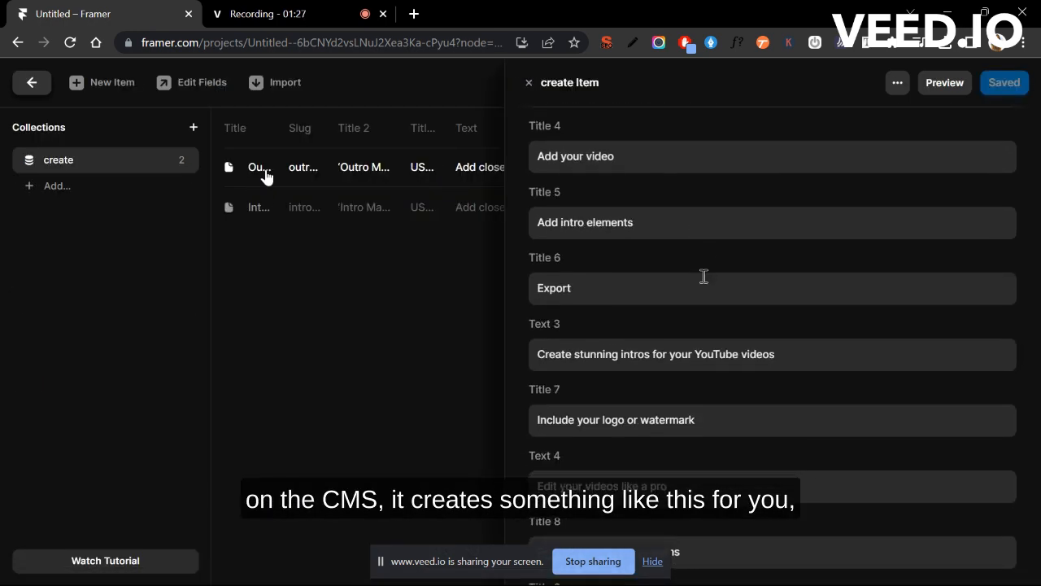
scroll(703, 277, down, 10)
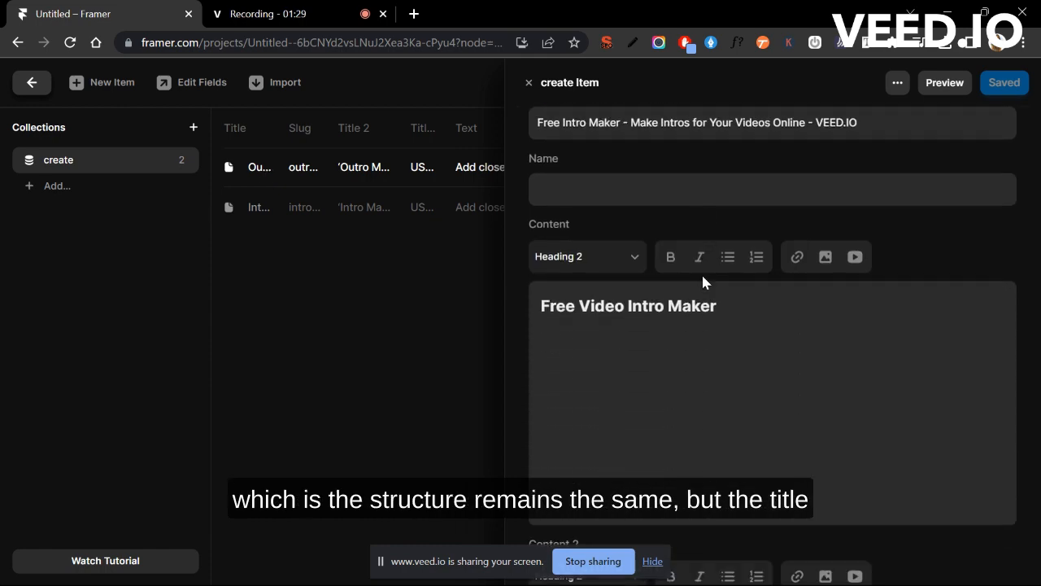
scroll(697, 284, down, 6)
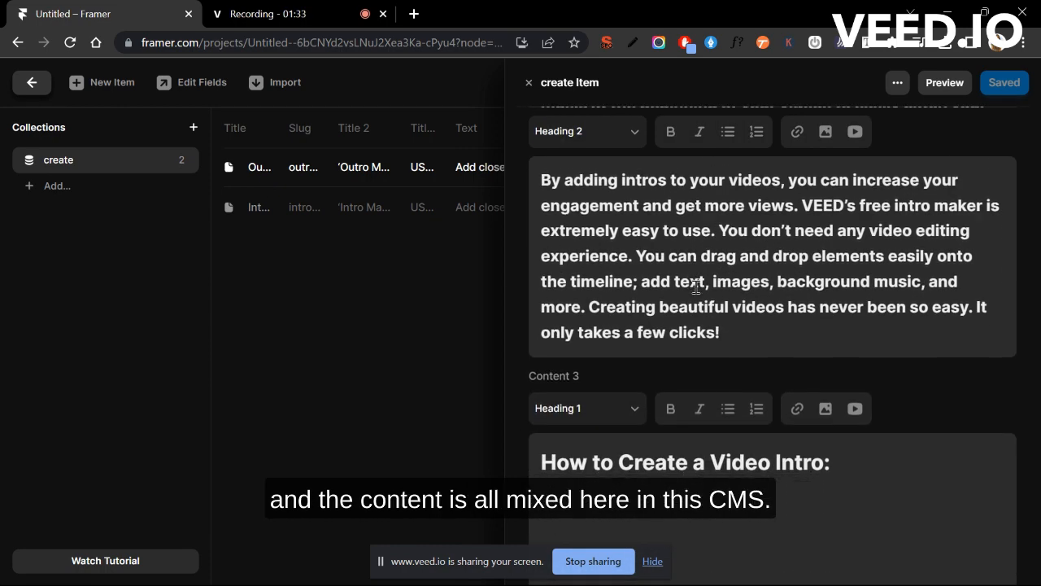
click(498, 294)
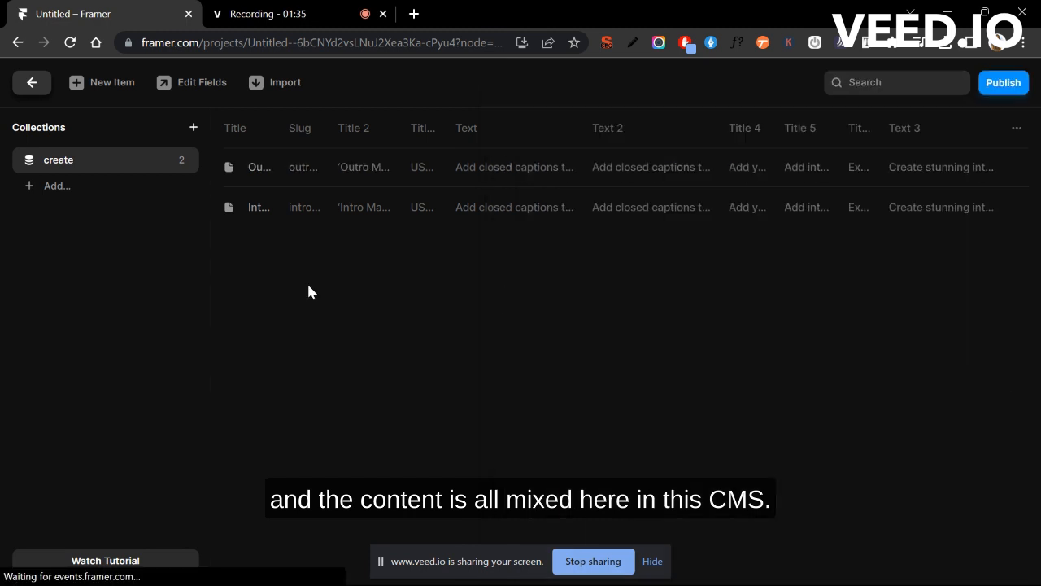
click(42, 91)
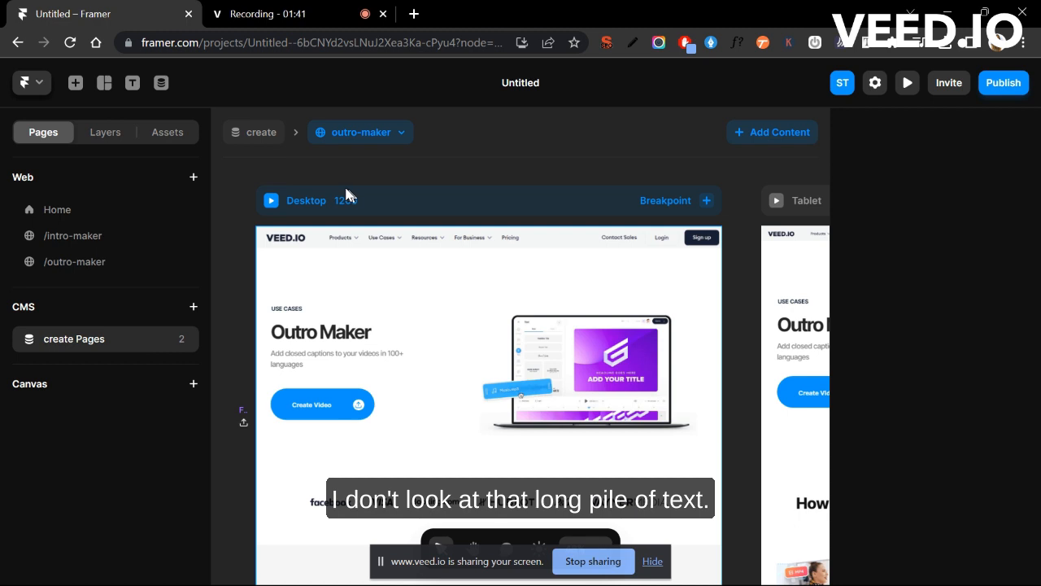
- Open the outro-maker CMS item from its page heading, try changing its Title to "Intro Maker", and undo the edit
scroll(321, 367, up, 2)
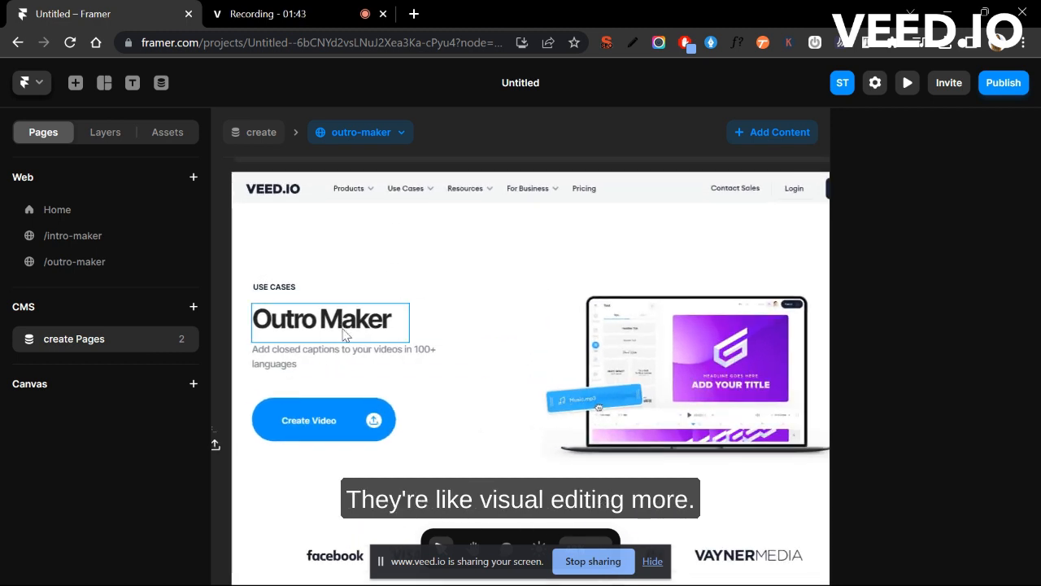
double_click(342, 333)
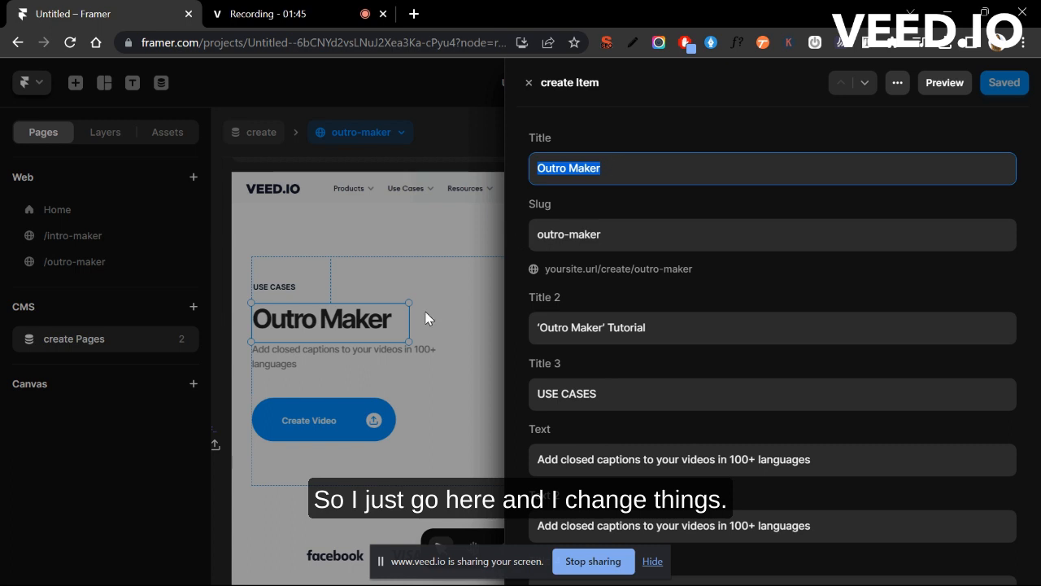
double_click(553, 169)
text(Intr)
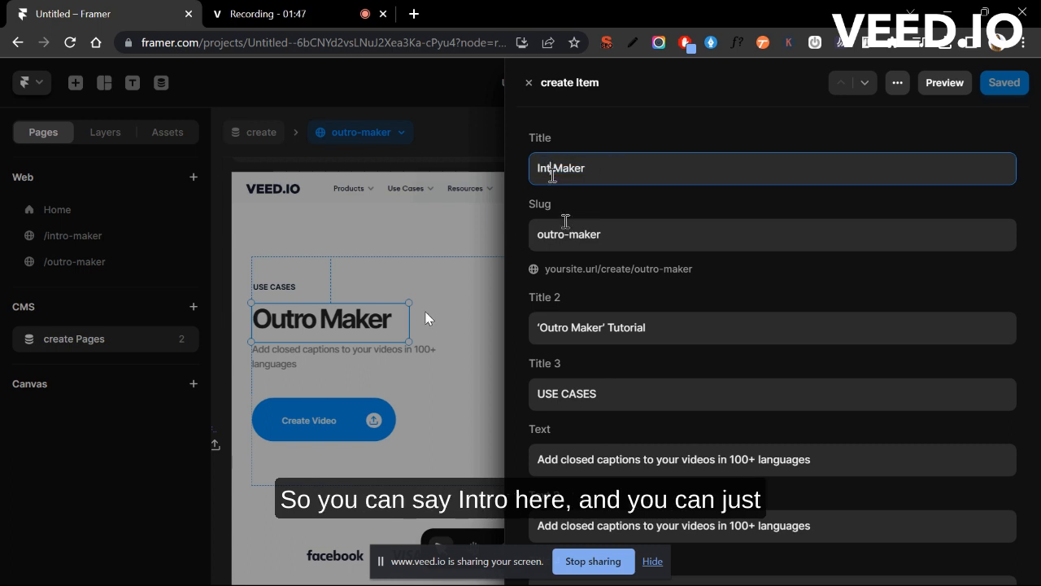
text(o)
key(ctrl+z)
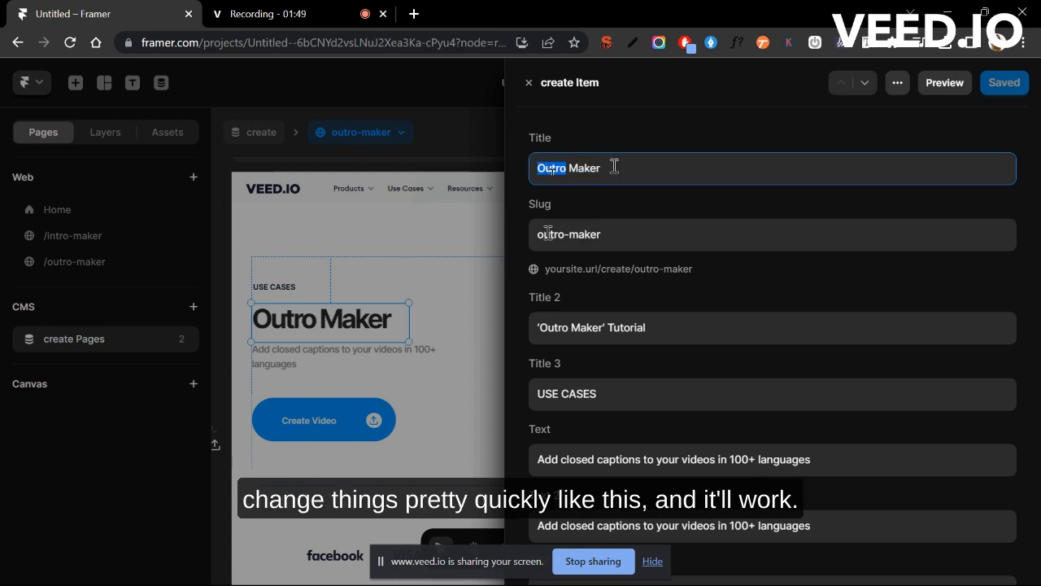
- Try changing the outro-maker item's Title to "Intro Maker" and return to the canvas to check the page
text(Intro)
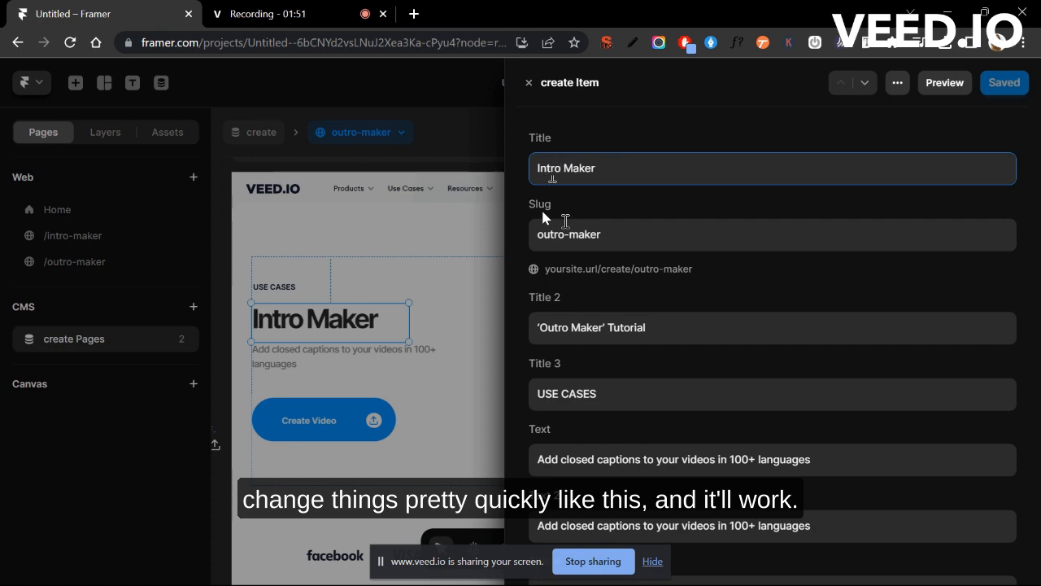
click(460, 347)
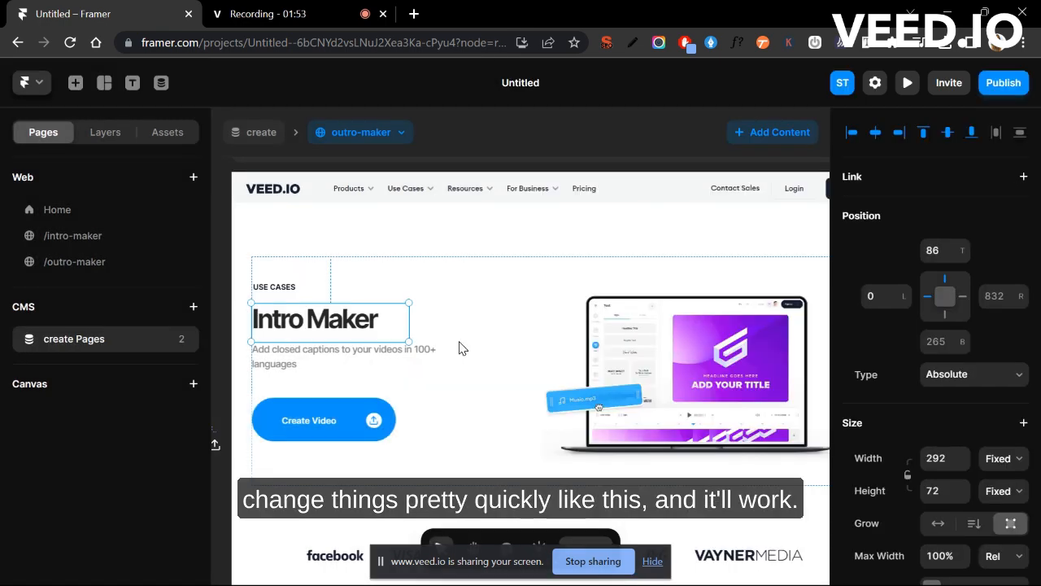
scroll(459, 347, down, 3)
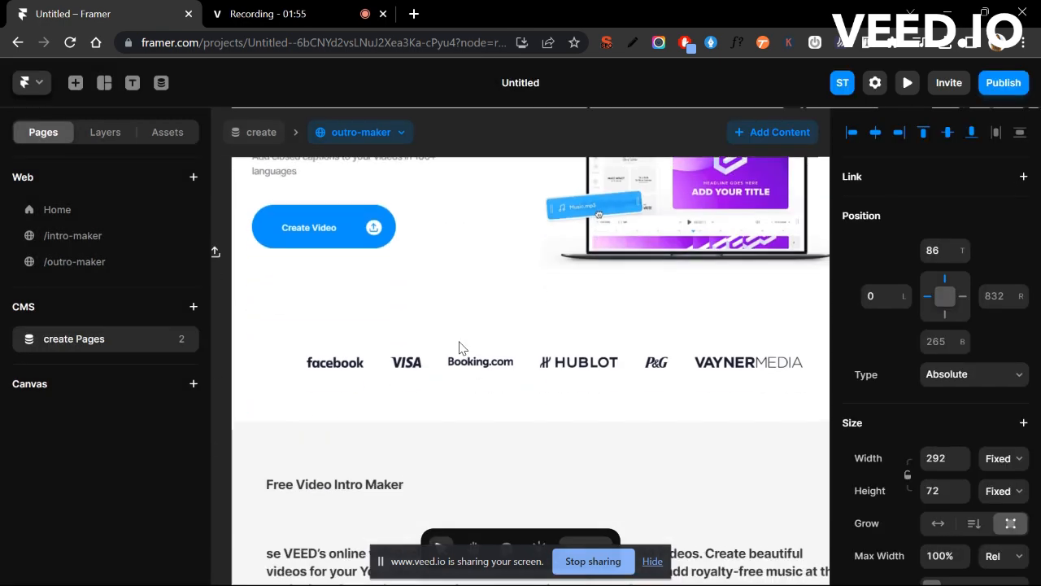
- Select the Create Video button in the hero section and view the destinations available for its link
click(340, 229)
scroll(986, 389, down, 5)
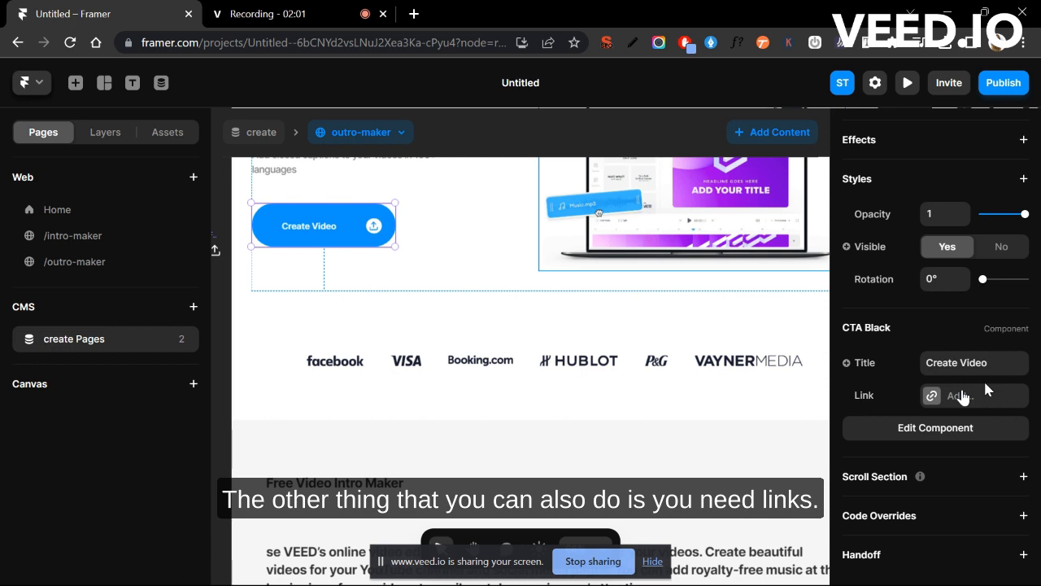
click(976, 397)
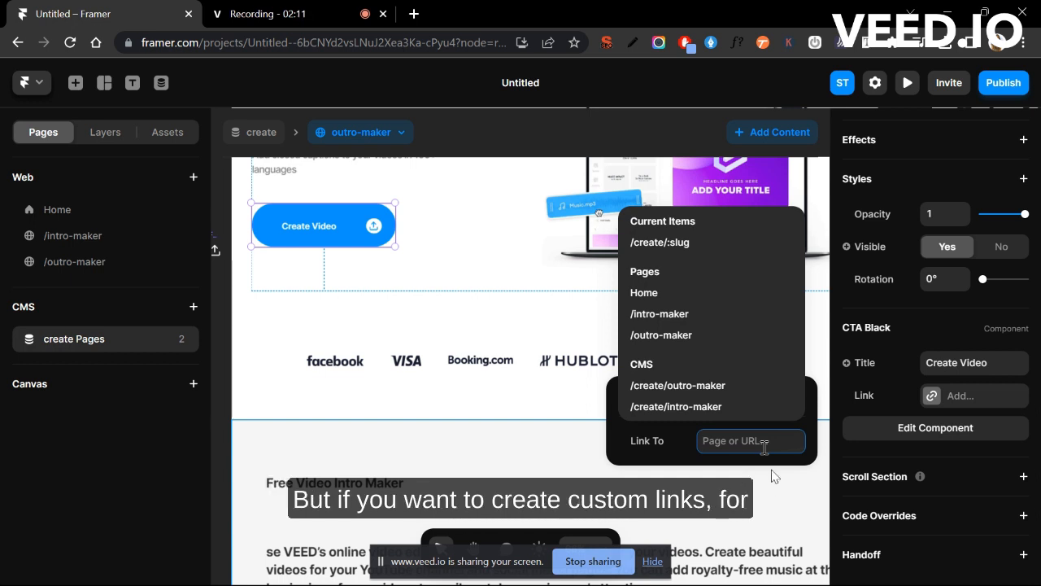
- Open veed.io/create/intro-maker in a new browser tab and examine where its Choose Video button links
key(ctrl+t)
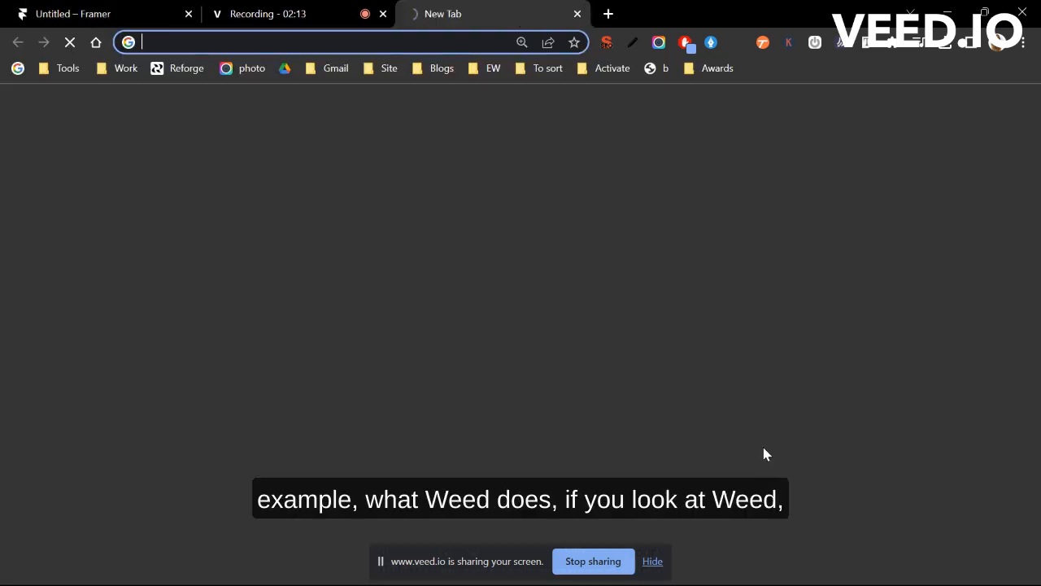
text(veed.io/)
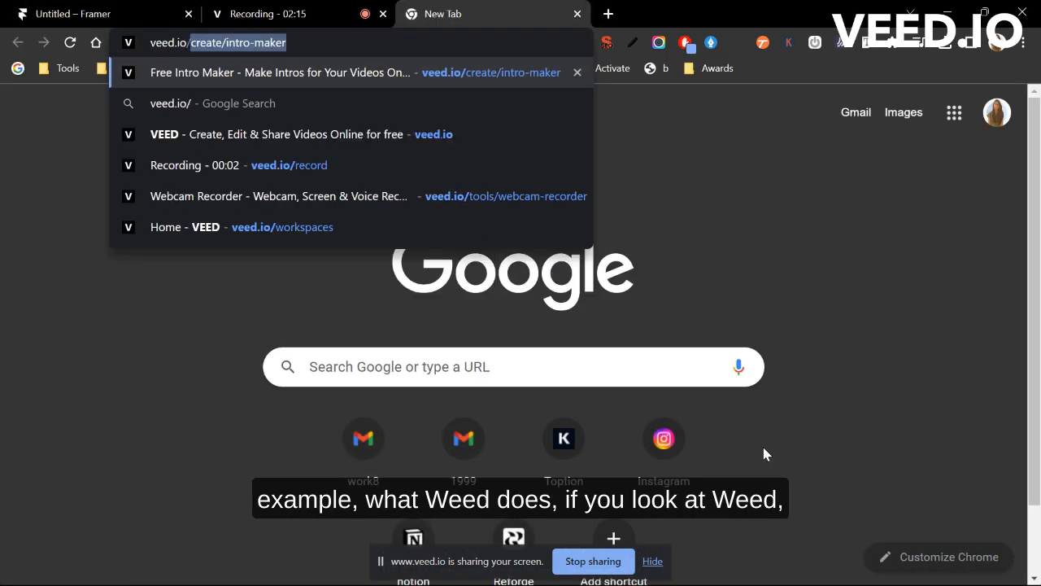
key(Return)
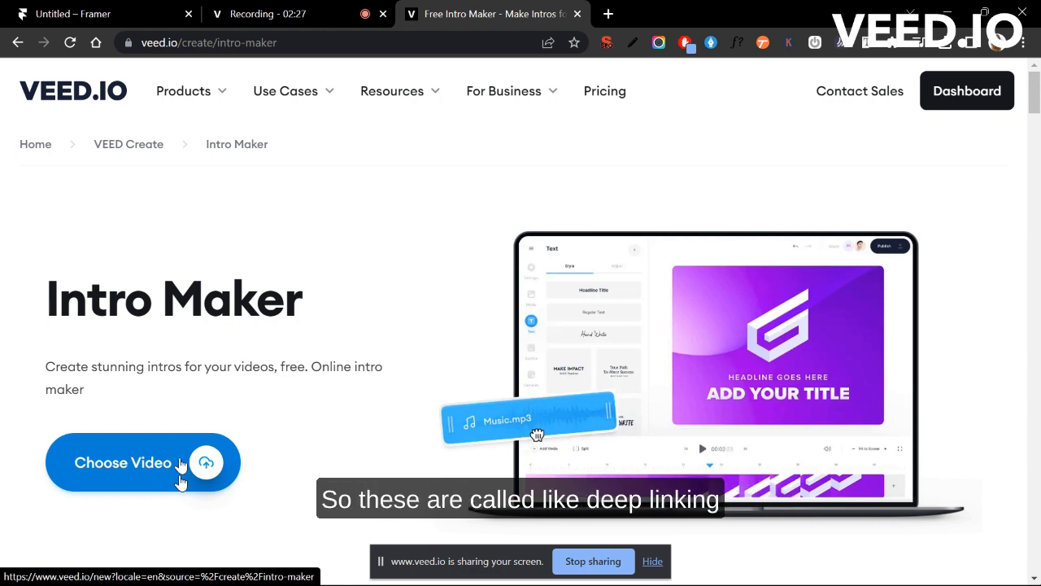
- Browse VEED's Subtitles & Translations, Intro Maker and Mockup Generator pages to examine their call-to-action buttons and links
mouse_move(318, 105)
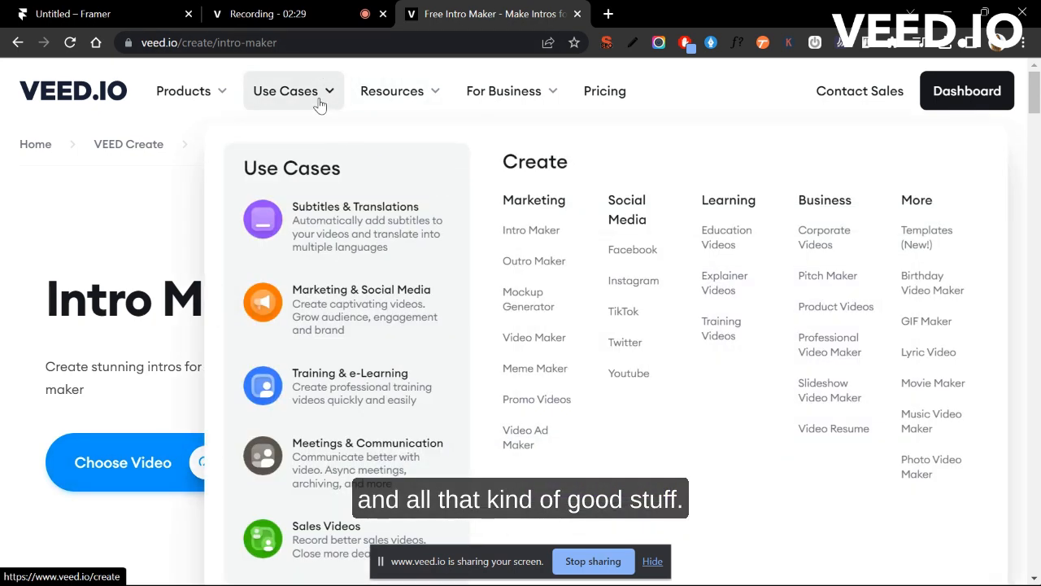
click(370, 235)
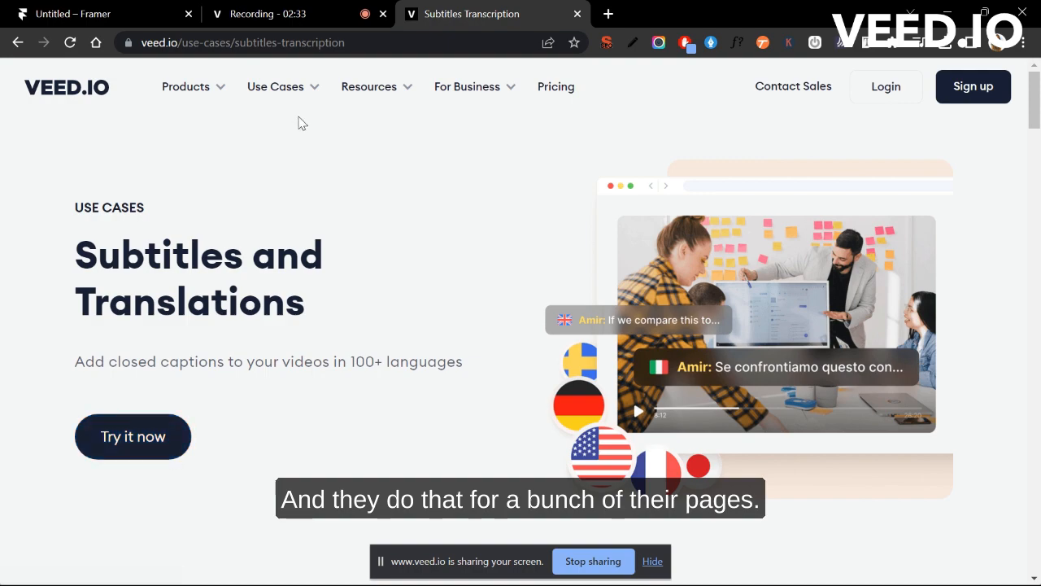
mouse_move(306, 96)
click(449, 227)
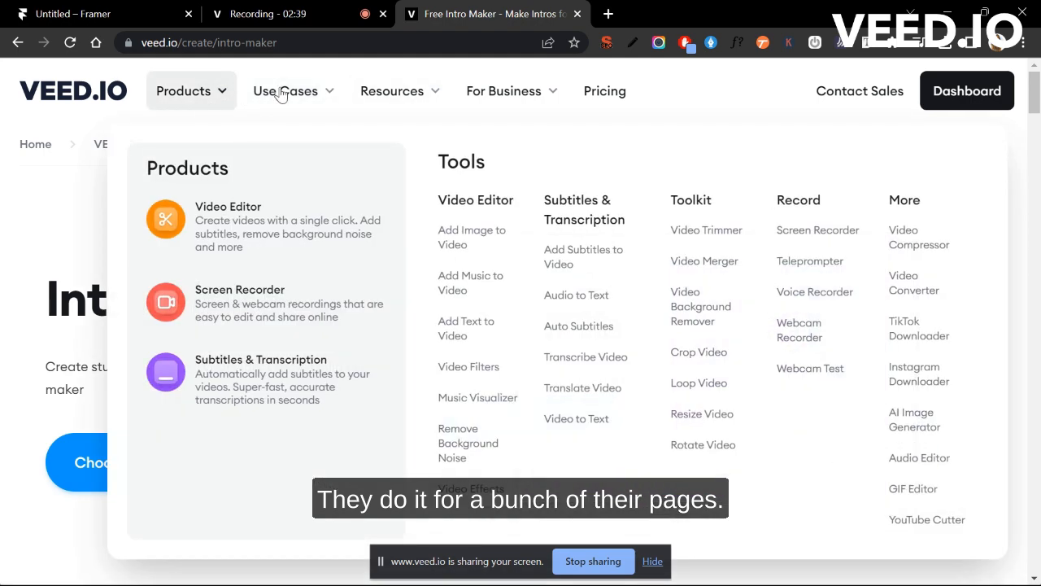
mouse_move(285, 90)
click(526, 317)
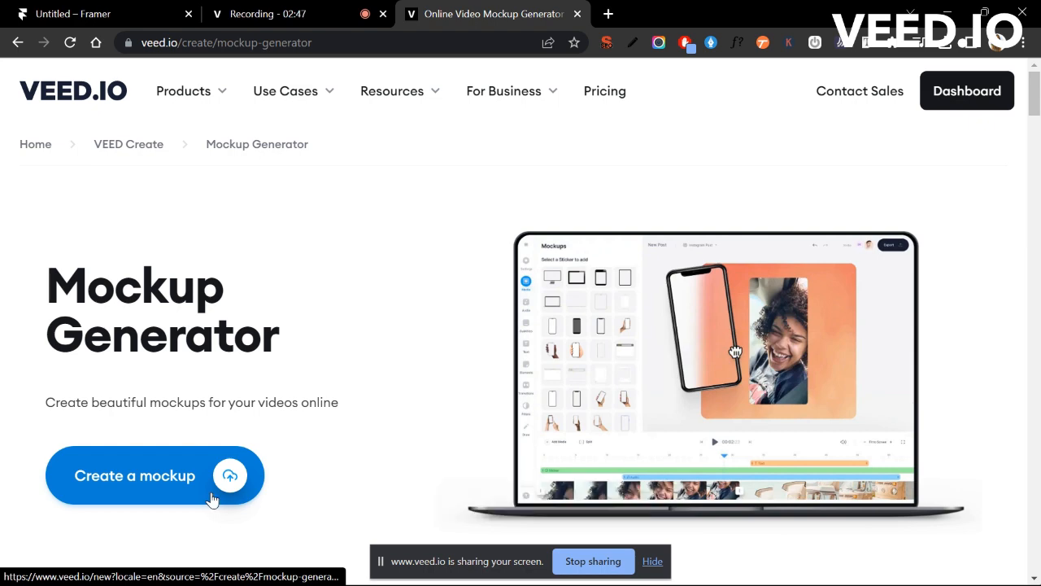
scroll(488, 423, down, 5)
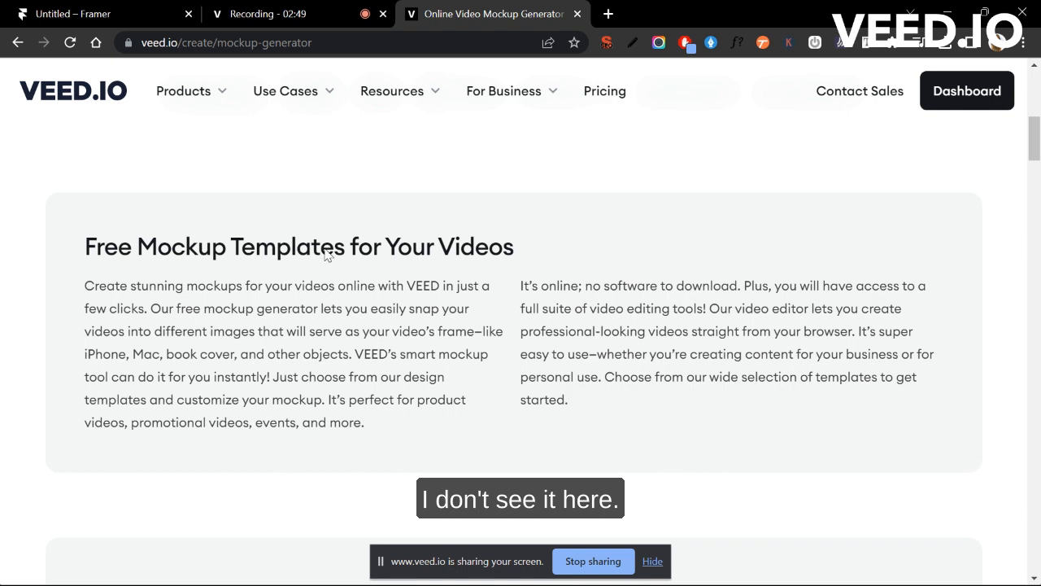
- Switch back to Framer and review the Create Video button's link destinations again without choosing one
mouse_move(91, 14)
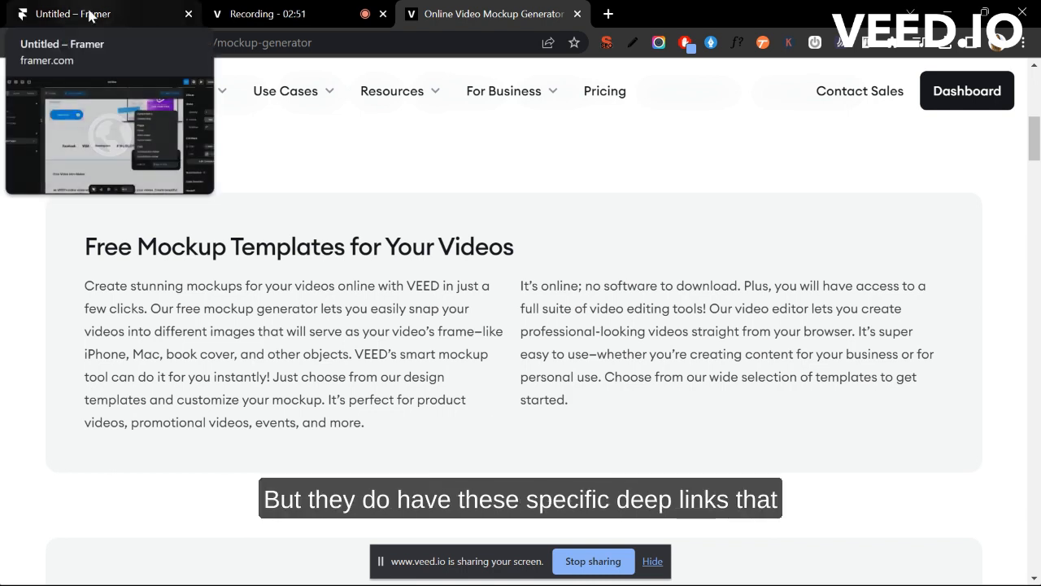
click(133, 6)
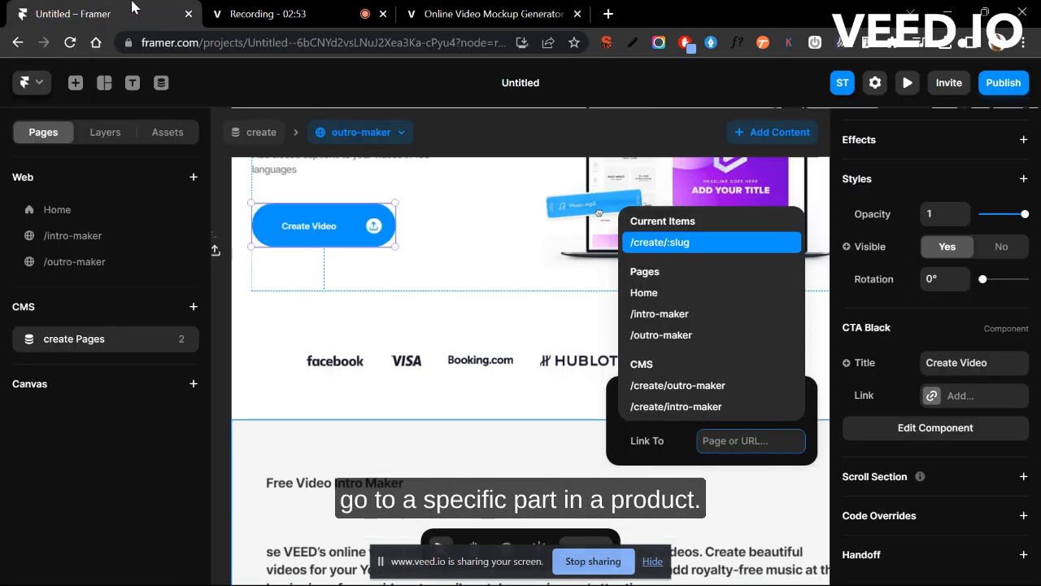
click(559, 296)
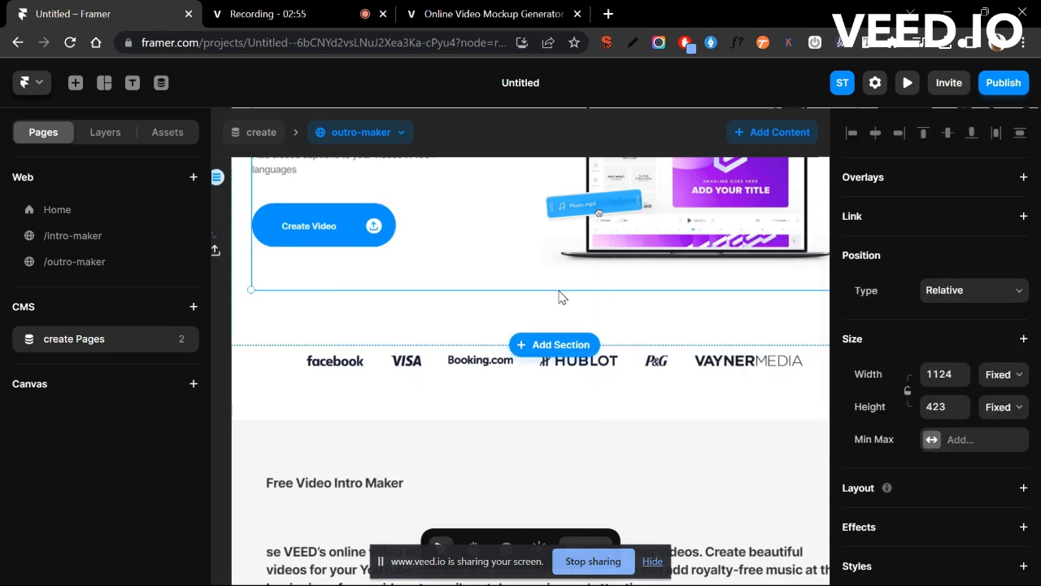
click(364, 219)
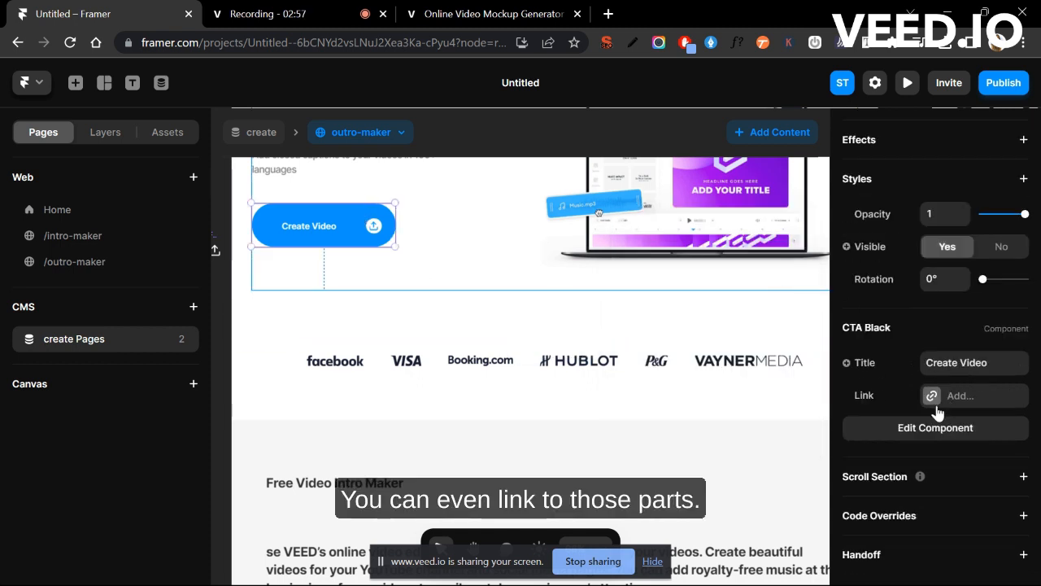
click(962, 396)
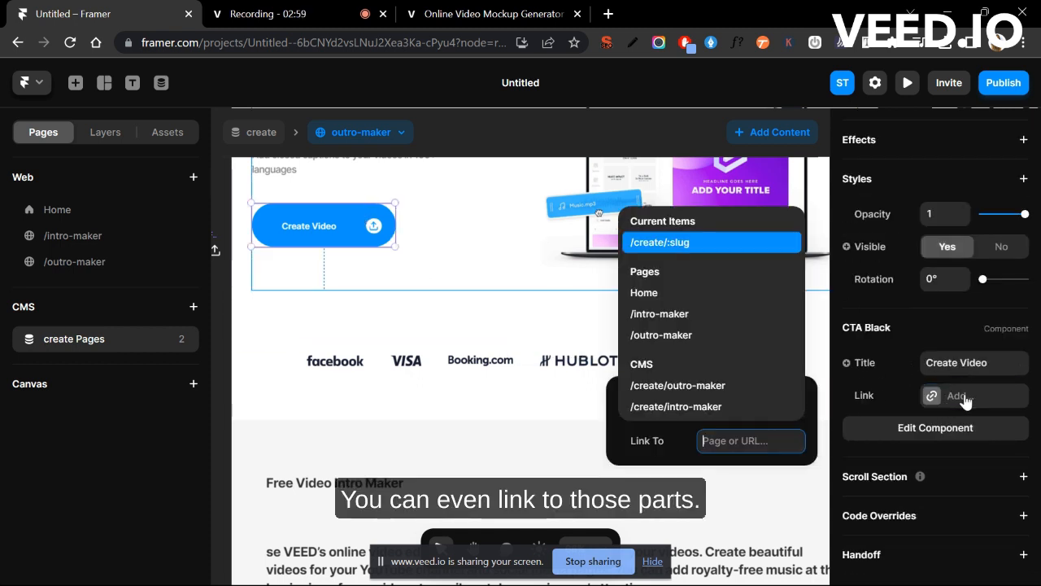
click(687, 472)
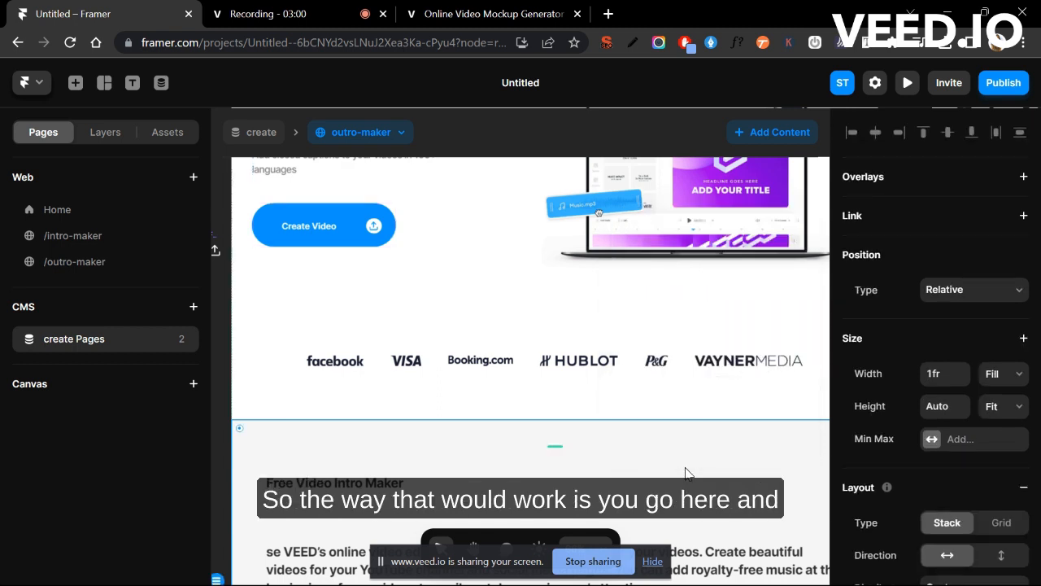
- Add a link-type field named Link to the create collection
click(264, 134)
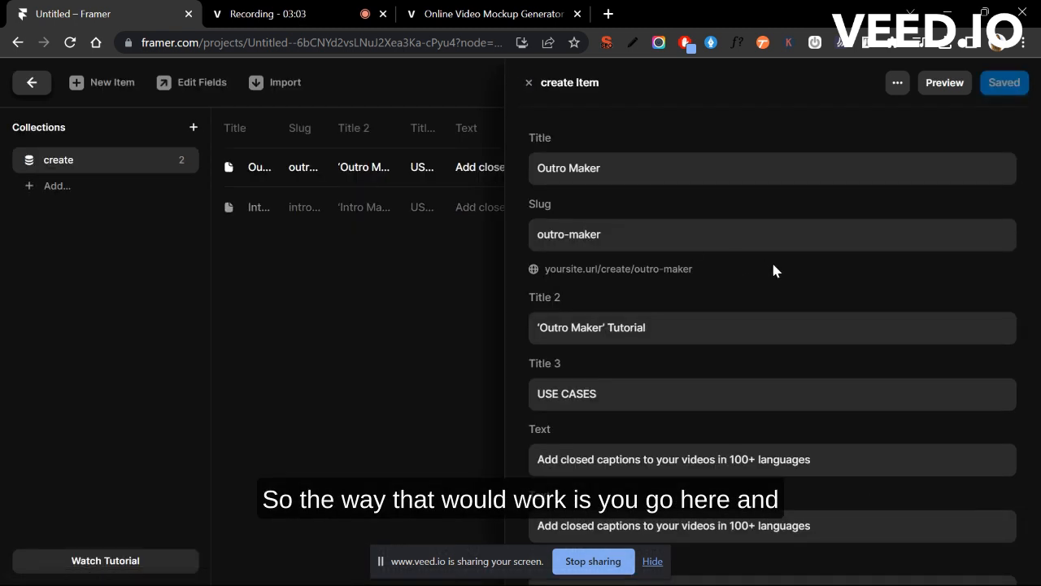
click(446, 283)
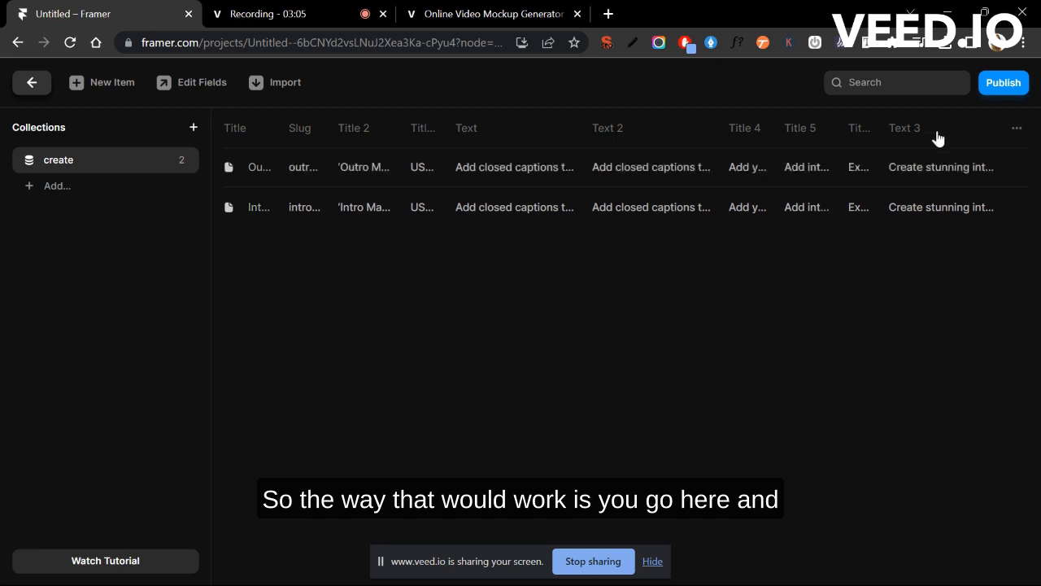
click(1016, 129)
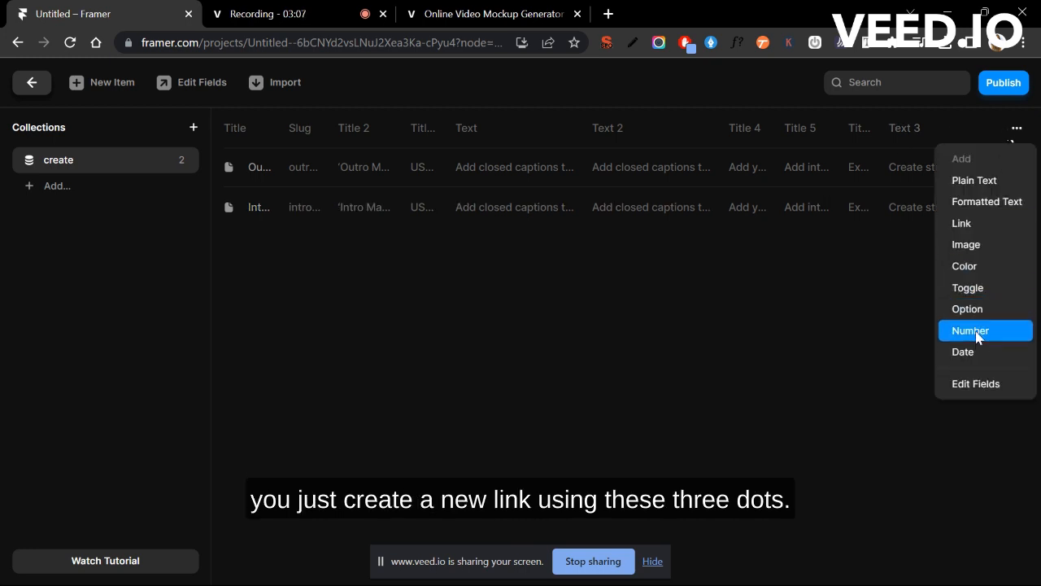
click(978, 231)
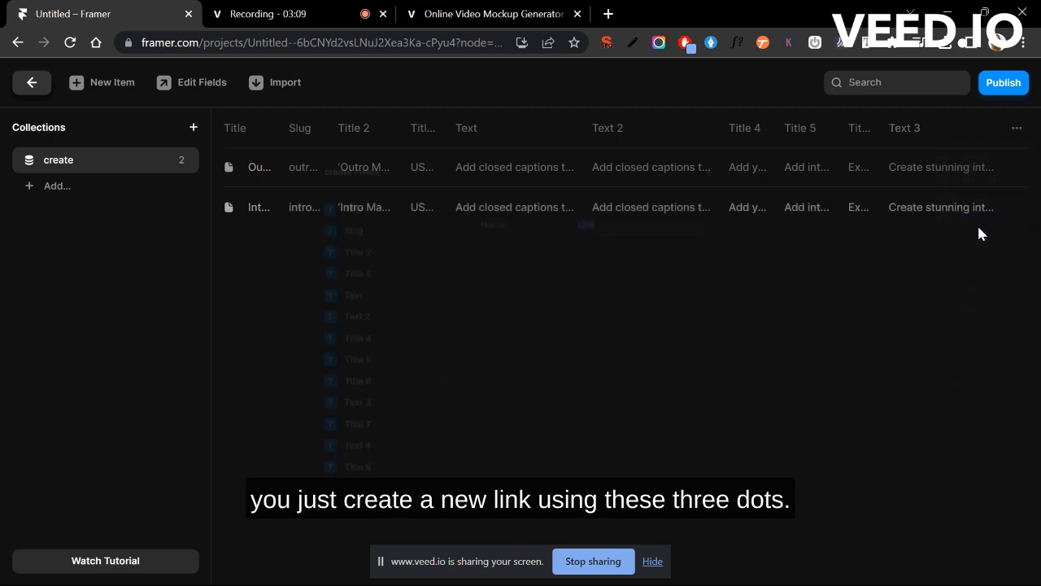
click(665, 260)
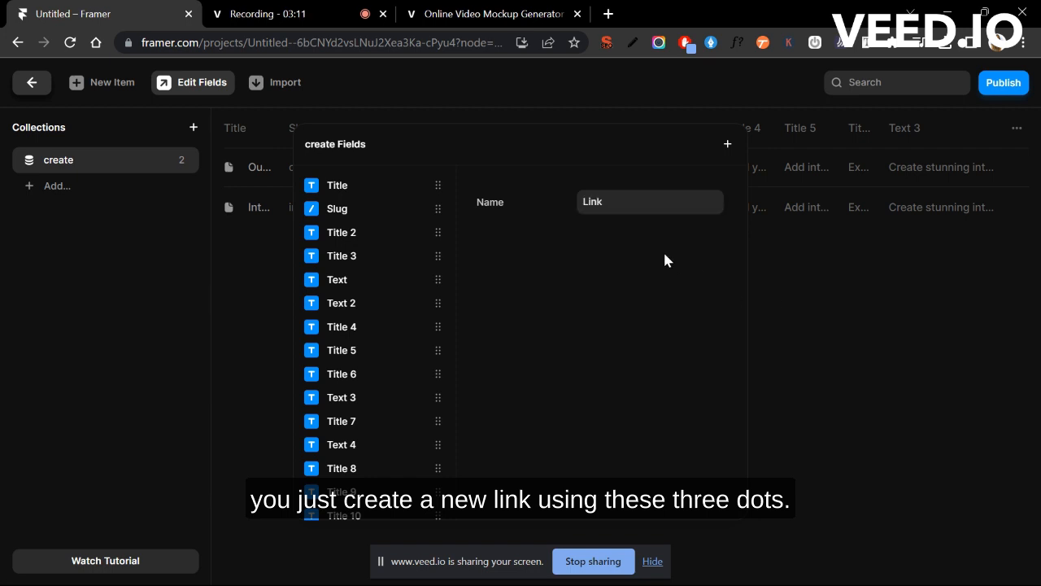
click(839, 272)
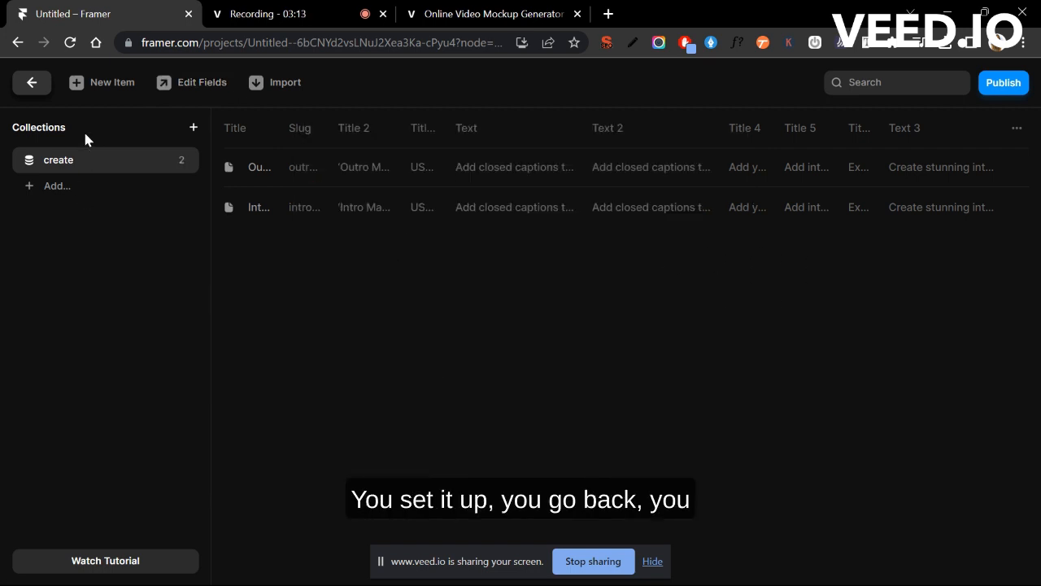
- Return to the outro-maker page and bind the Create Video button's link to the collection's Link variable
click(33, 87)
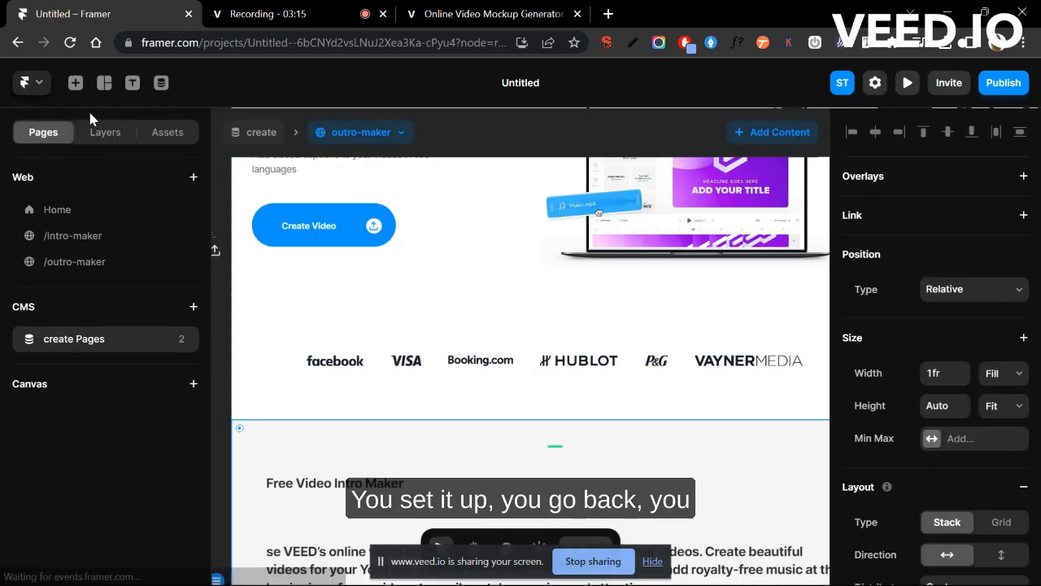
click(342, 223)
click(847, 395)
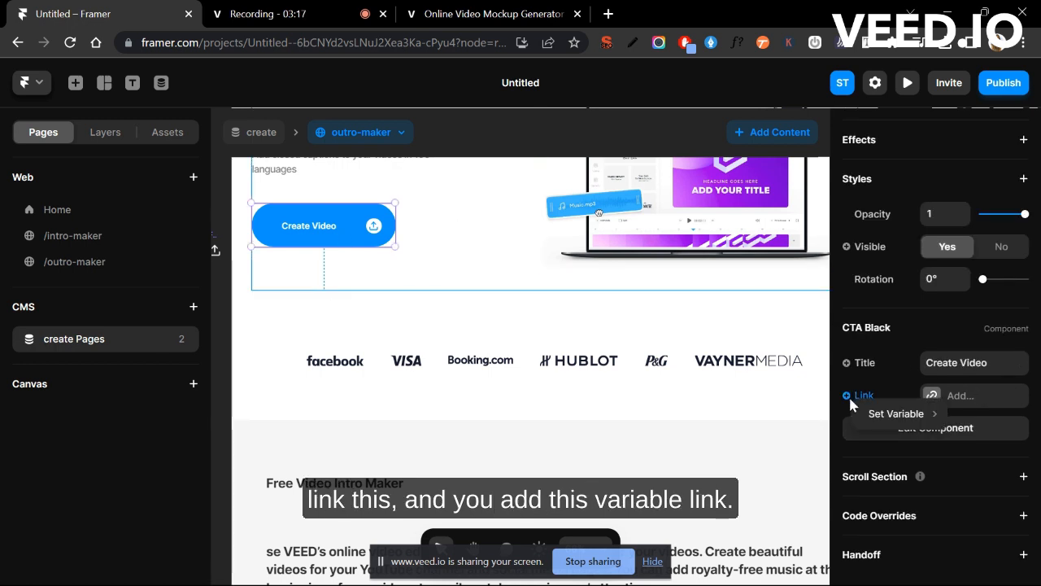
click(827, 414)
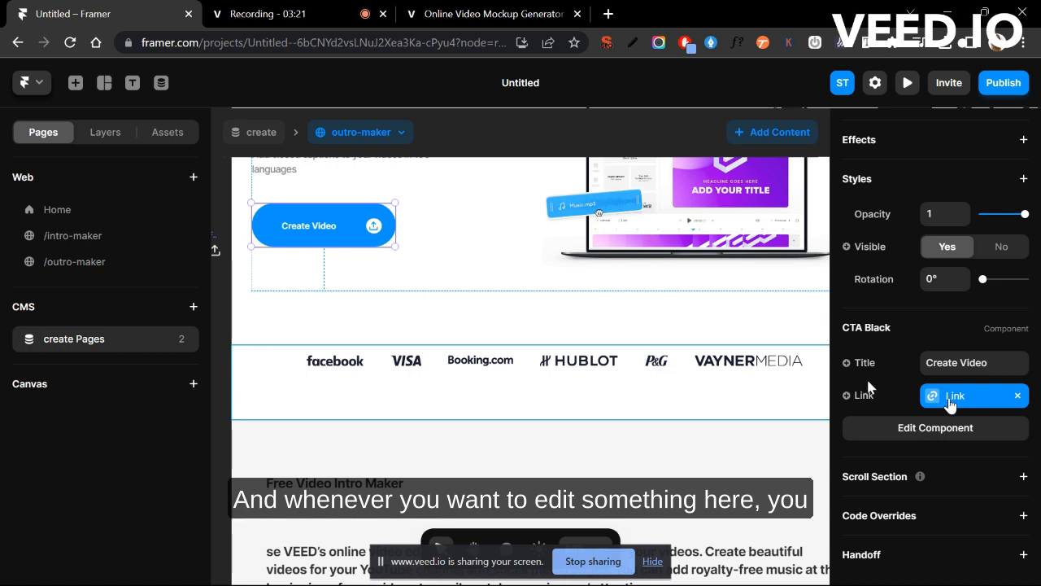
- Set the outro-maker CMS item's Link to the address copied from the Create a mockup button on VEED's Mockup Generator page
click(948, 397)
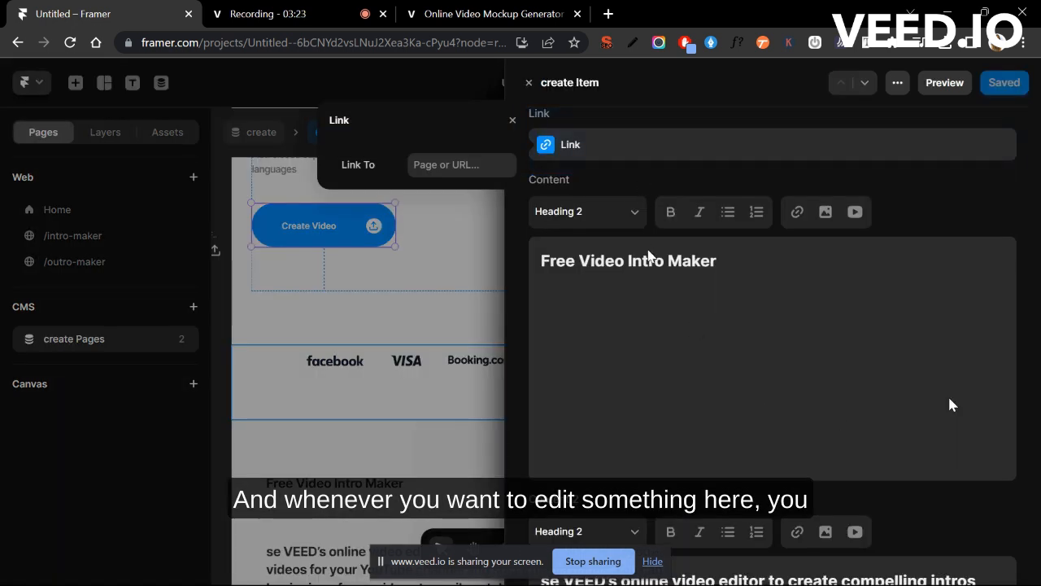
click(610, 145)
click(464, 165)
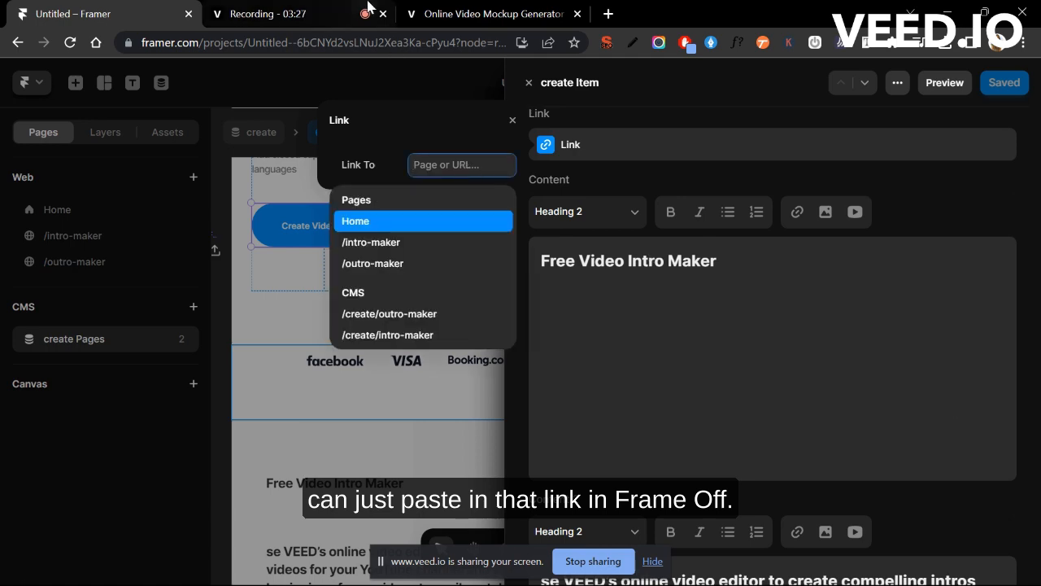
click(488, 14)
scroll(184, 303, up, 1)
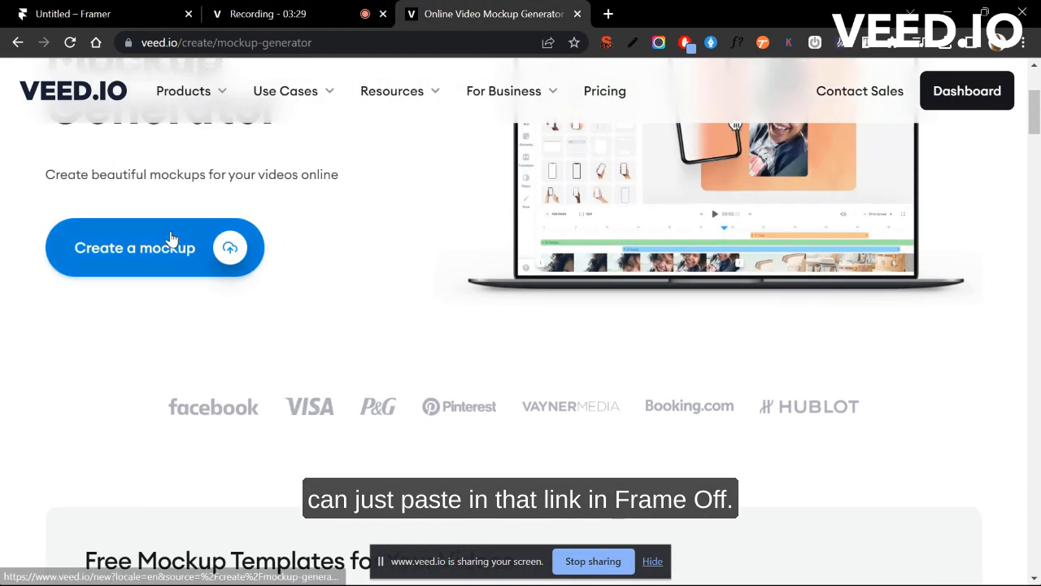
right_click(169, 236)
click(234, 351)
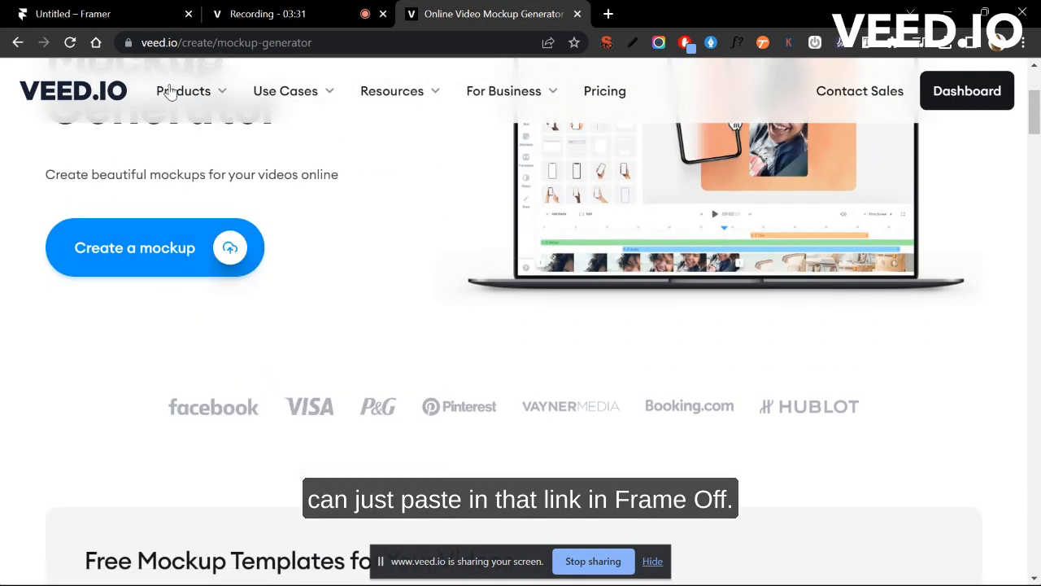
click(147, 12)
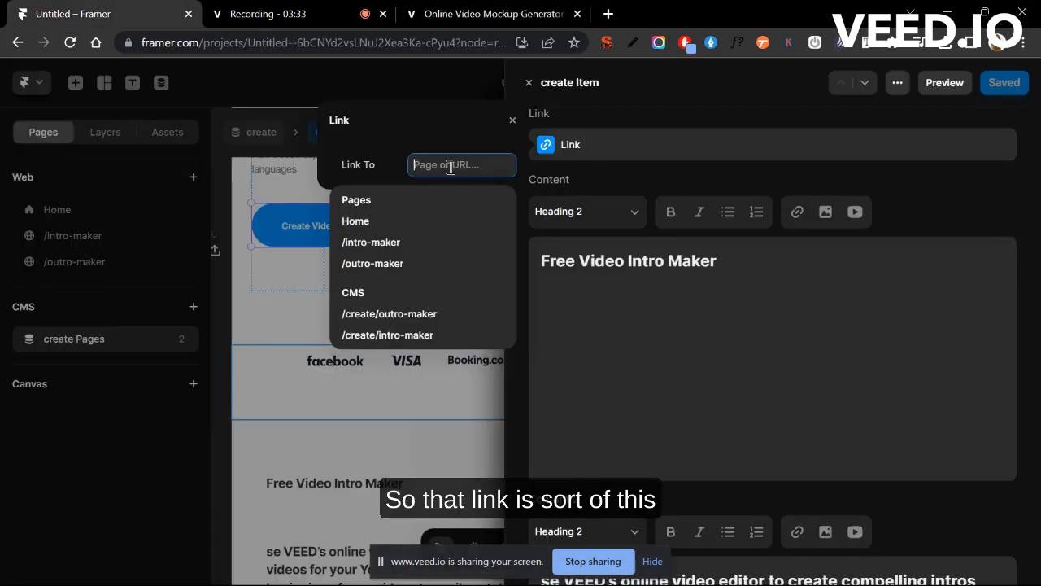
key(ctrl+v)
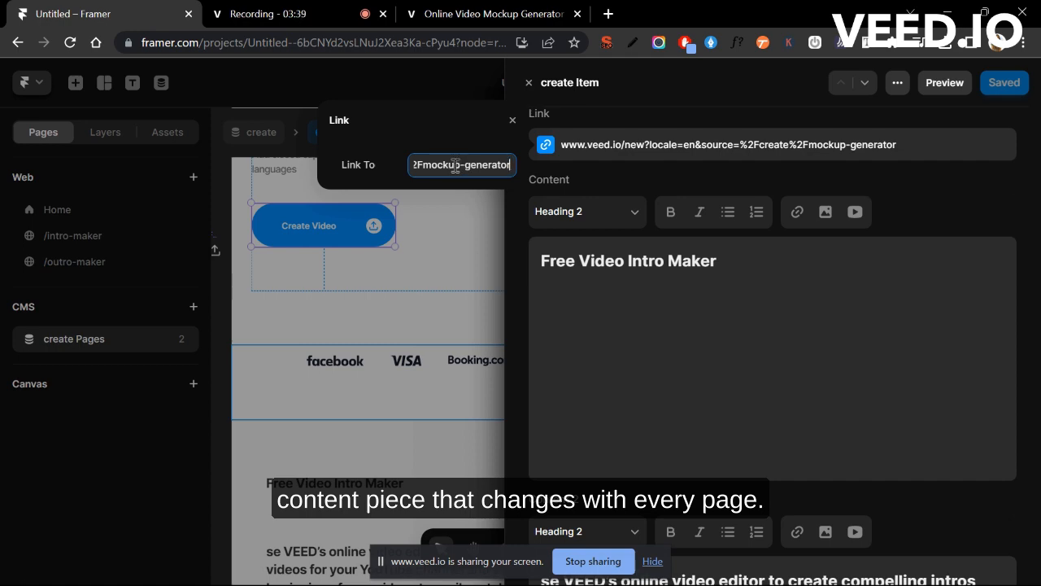
click(431, 286)
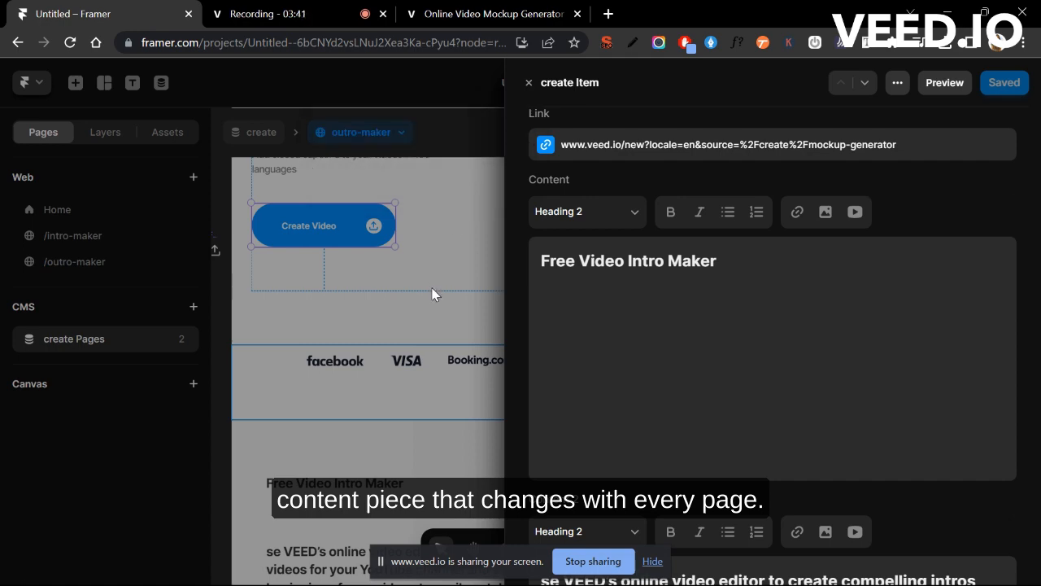
- Close the CMS item and inspect the navigation bar on the outro-maker page as an example of static content
click(431, 295)
scroll(527, 365, down, 10)
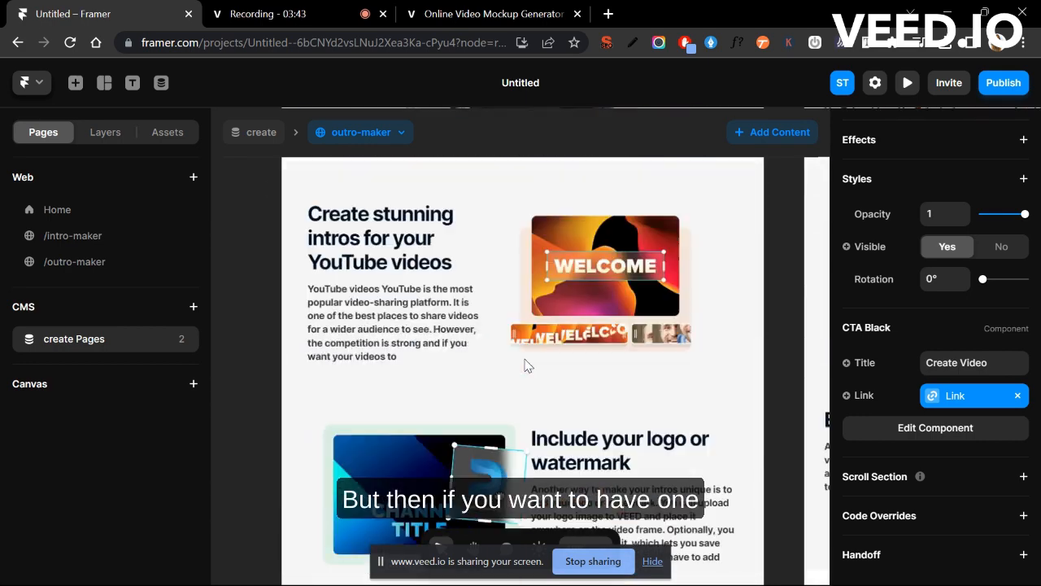
scroll(527, 365, down, 8)
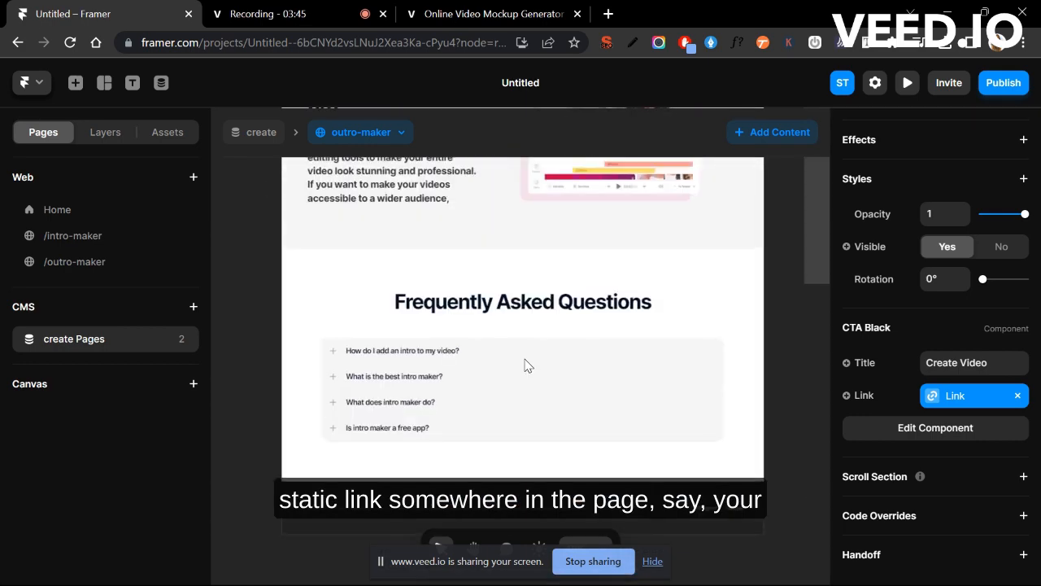
scroll(525, 366, up, 15)
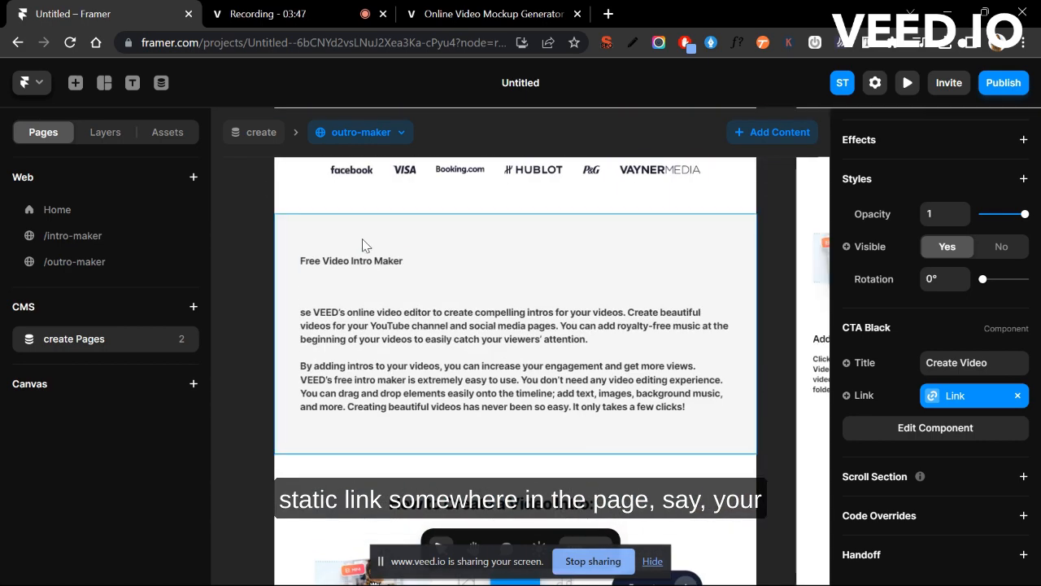
scroll(362, 246, up, 5)
click(309, 216)
scroll(312, 220, up, 2)
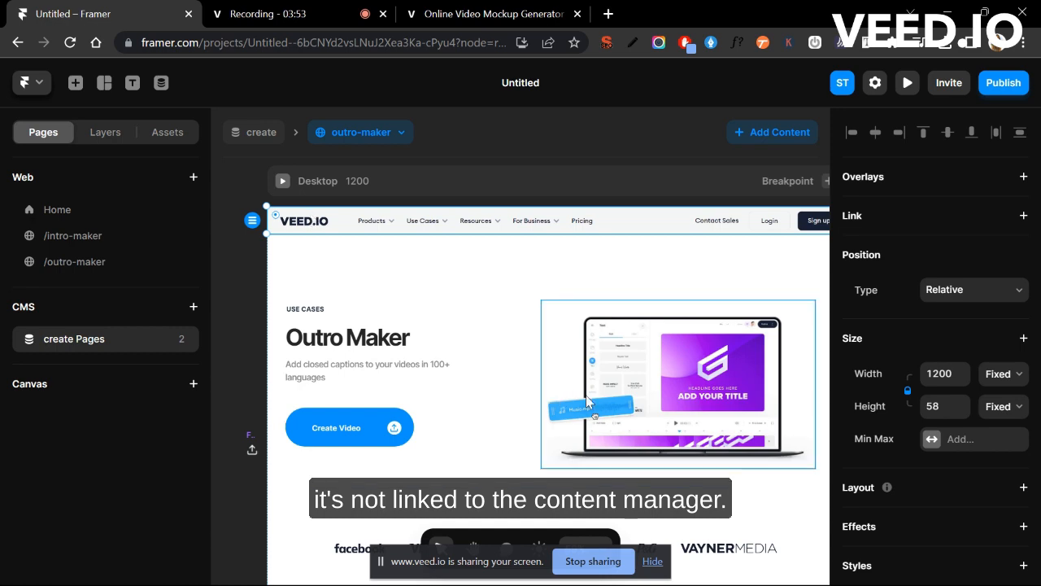
- Open the outro-maker hero image's Image 2 field to review its image options, and close the item without changes
scroll(657, 382, down, 3)
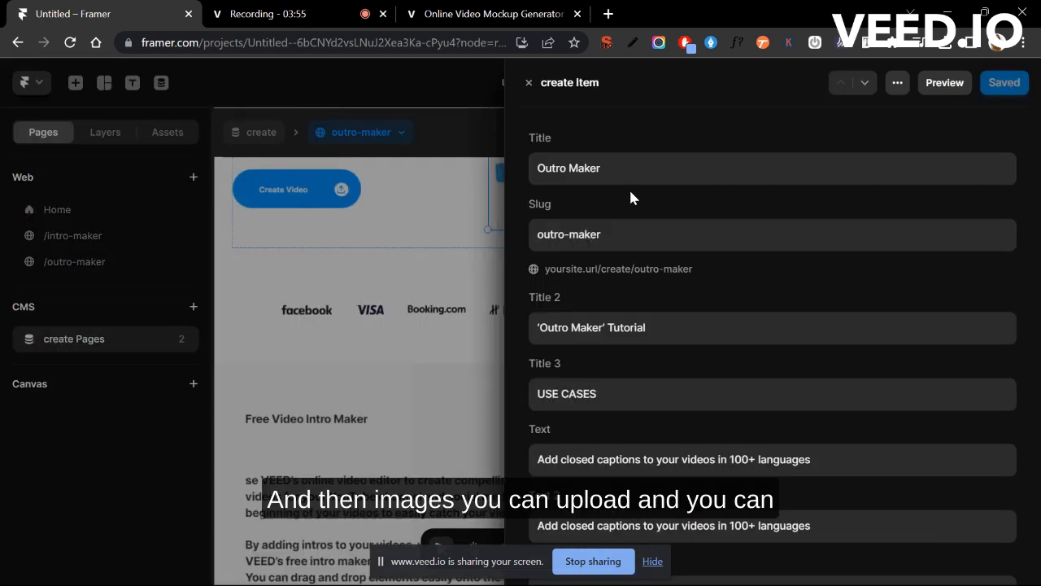
click(629, 187)
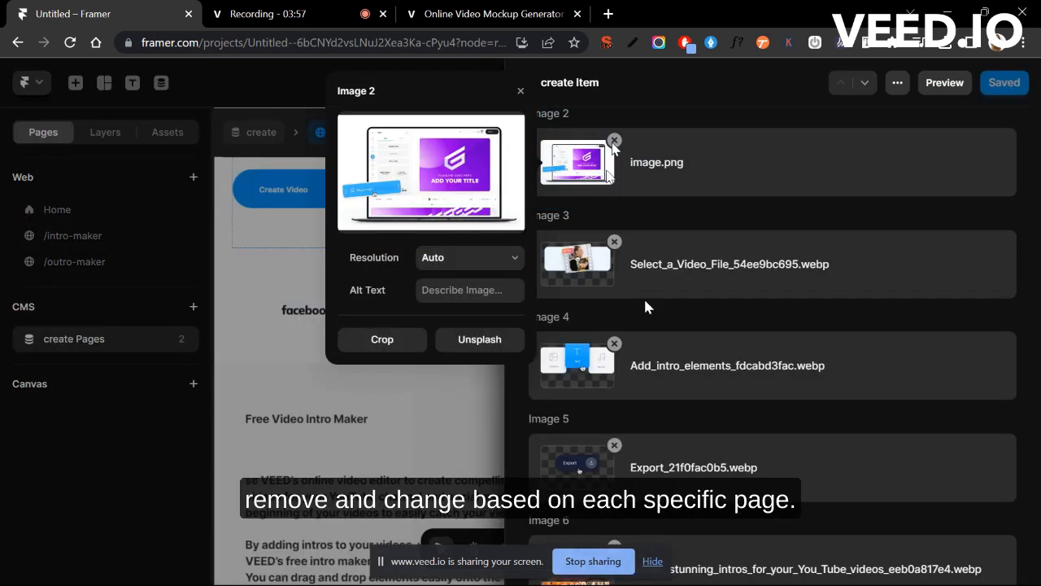
click(433, 414)
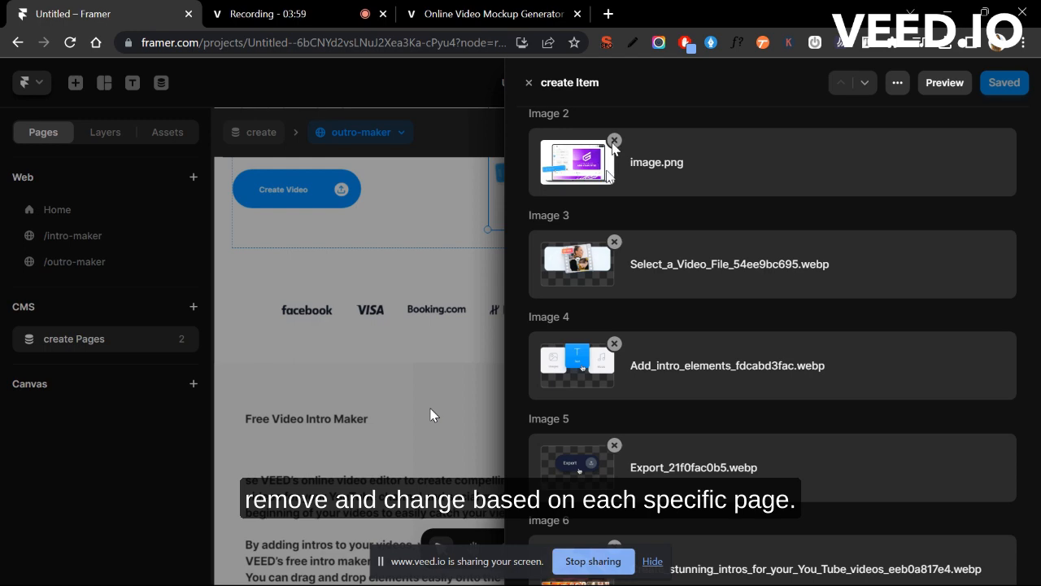
click(433, 414)
- Inspect the Hublot logo in the outro-maker page's company logo strip and check the list of pages sharing this layout
scroll(434, 414, down, 2)
scroll(434, 415, up, 1)
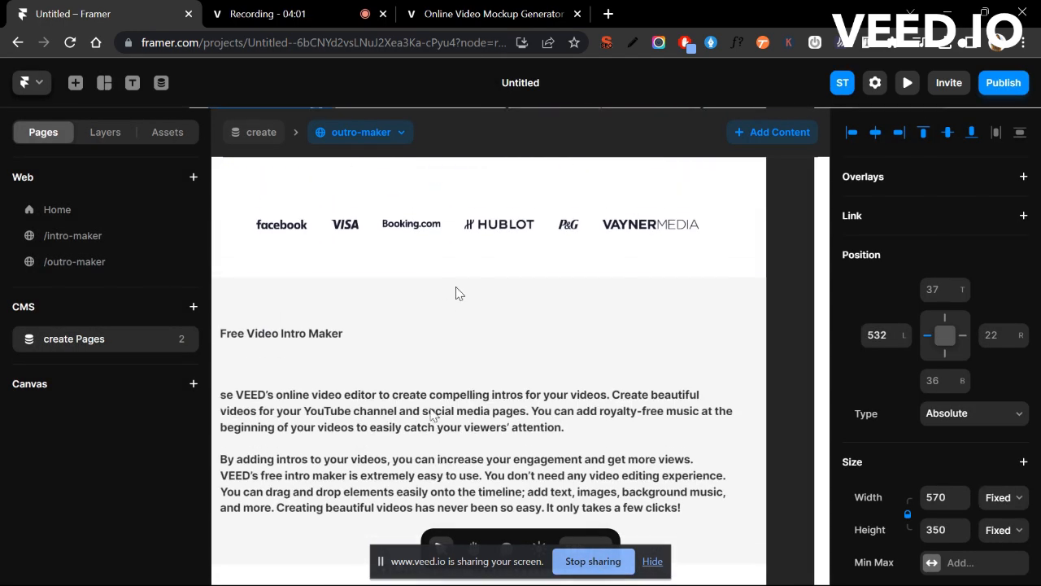
click(507, 232)
click(506, 227)
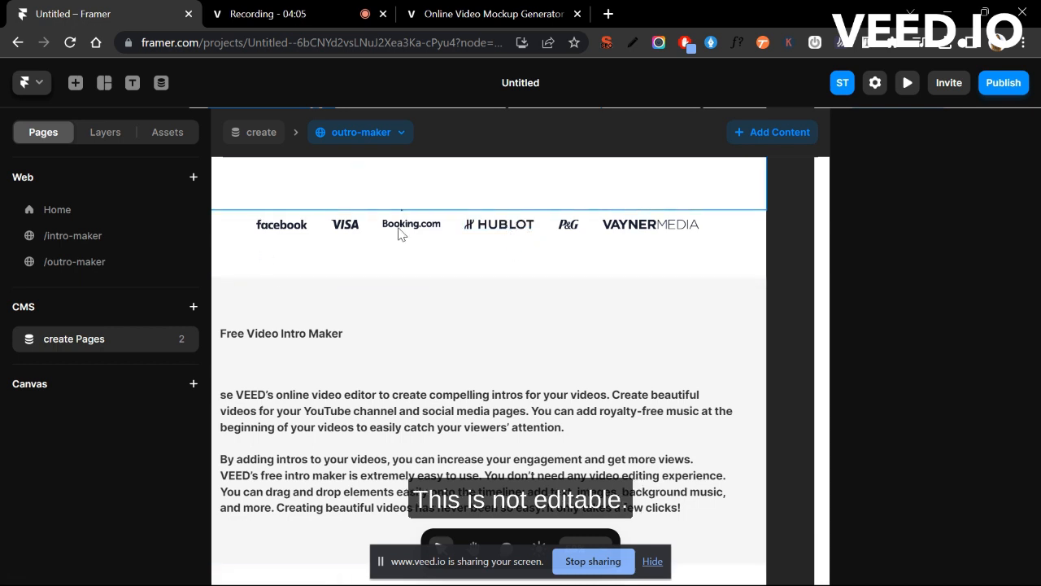
click(362, 135)
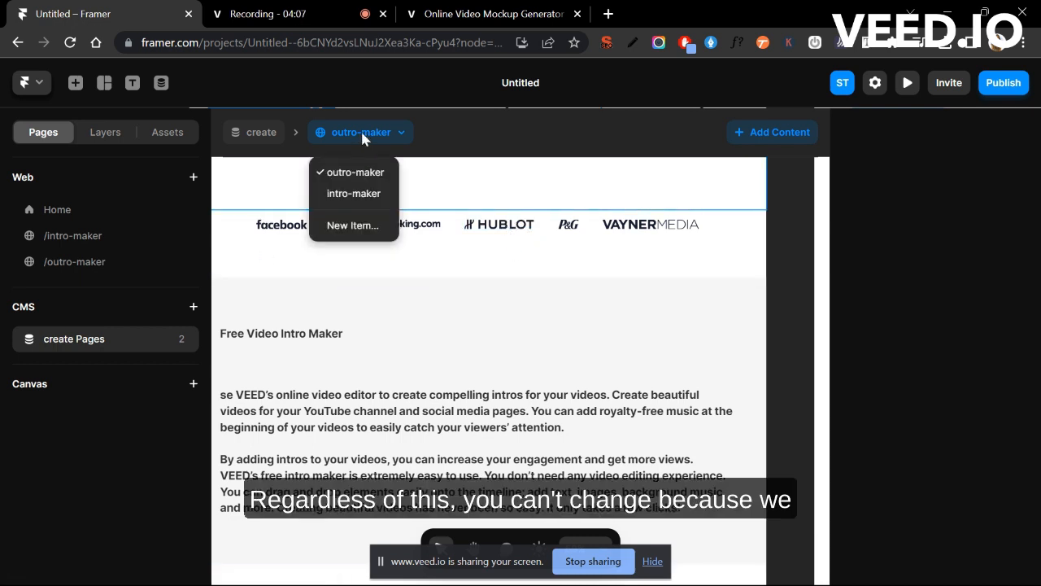
click(449, 258)
click(496, 227)
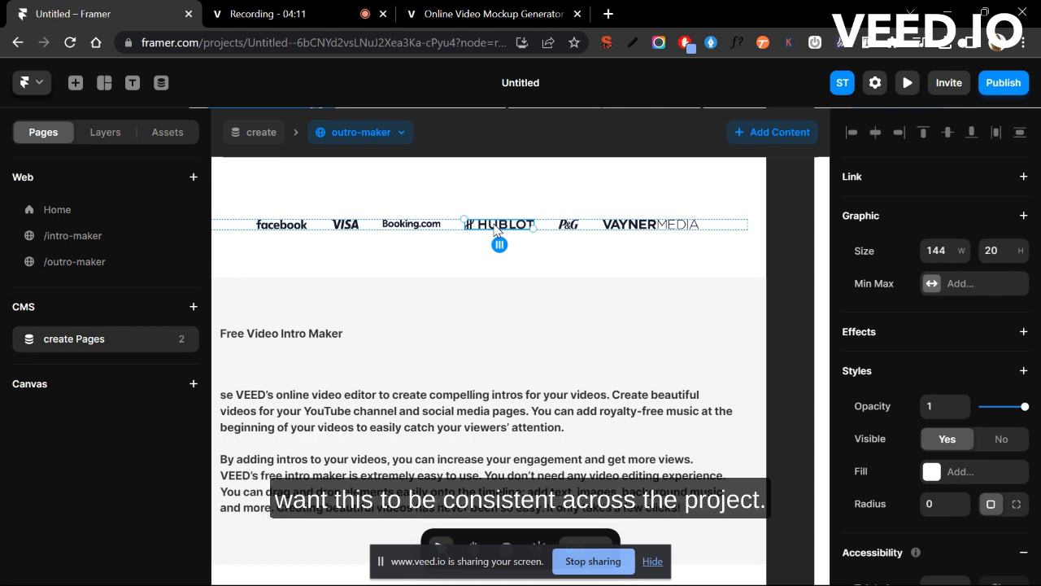
- Move the Free Video Intro Maker text section above the company logo strip in the outro-maker desktop layout
scroll(496, 230, down, 5)
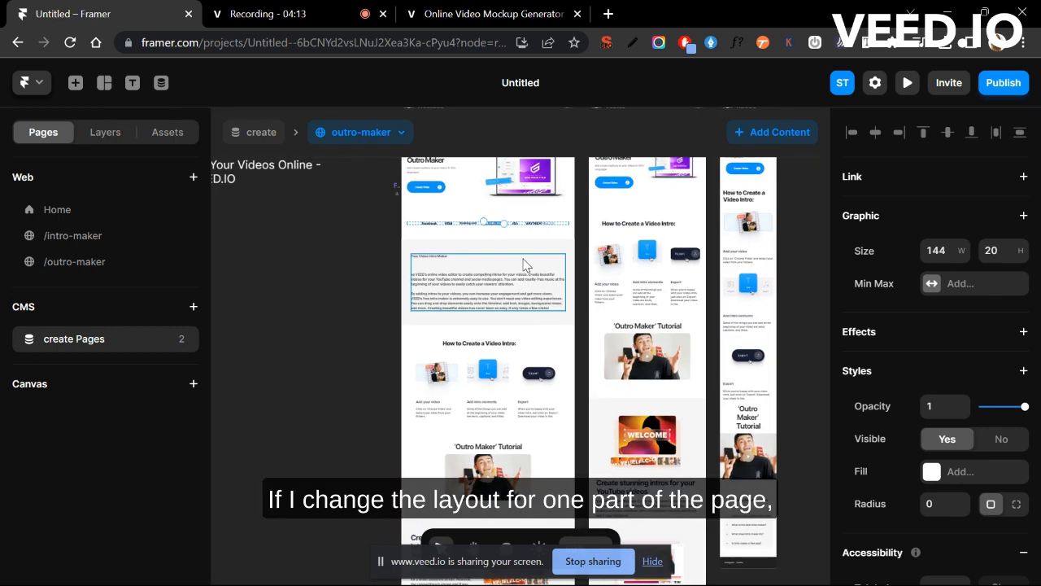
click(552, 257)
click(559, 254)
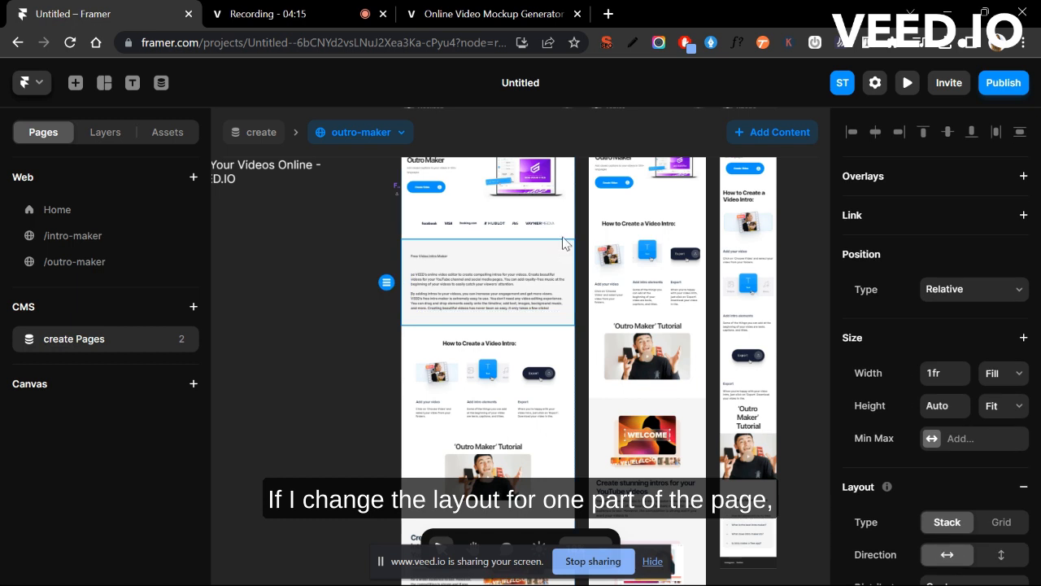
mouse_move(563, 243)
mouse_down()
mouse_move(561, 217)
mouse_move(561, 235)
mouse_up()
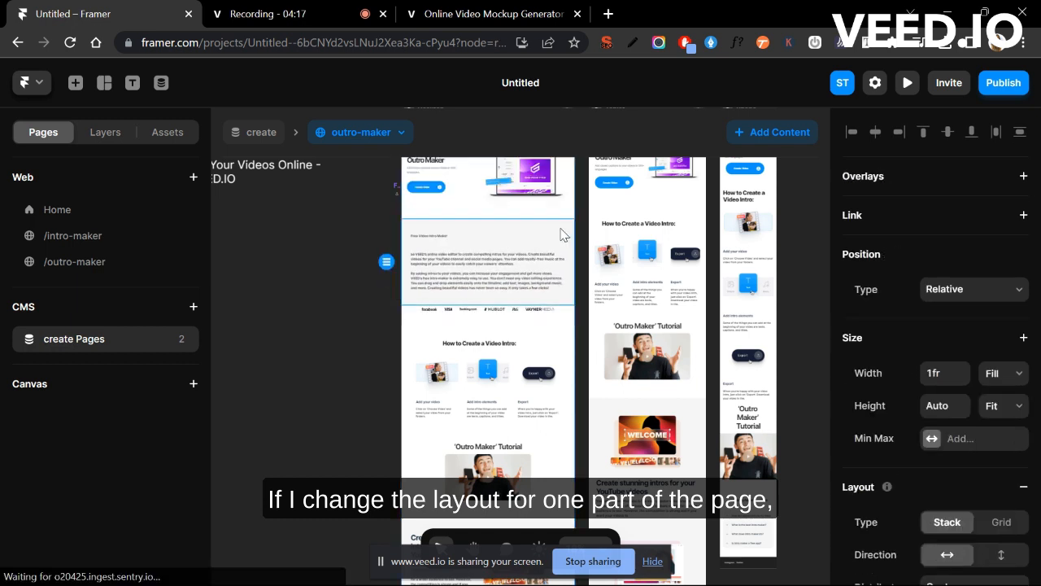
click(299, 340)
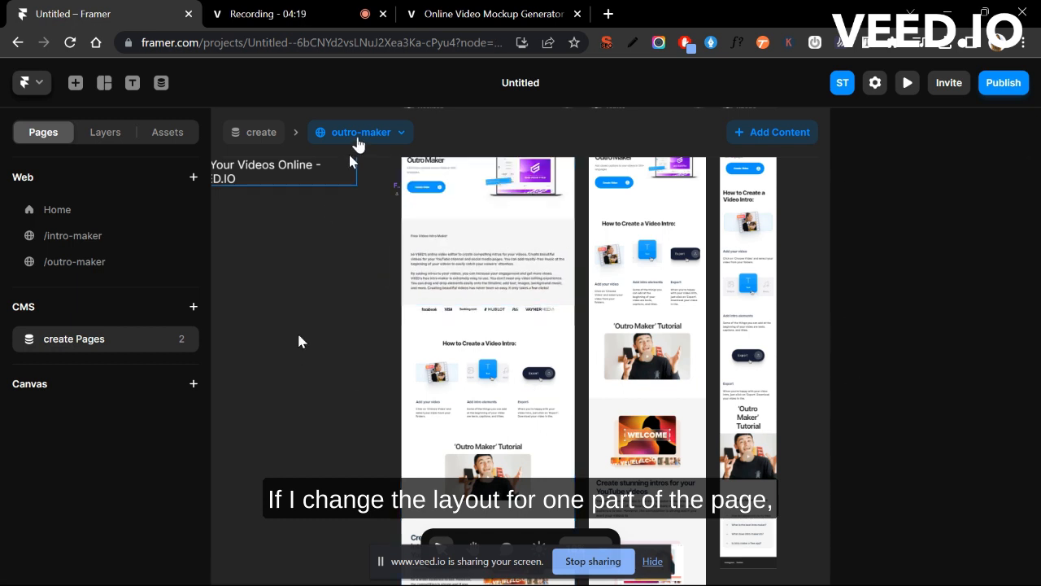
- Switch to the intro-maker page and move the Free Video Intro Maker section back below the company logo strip
click(358, 134)
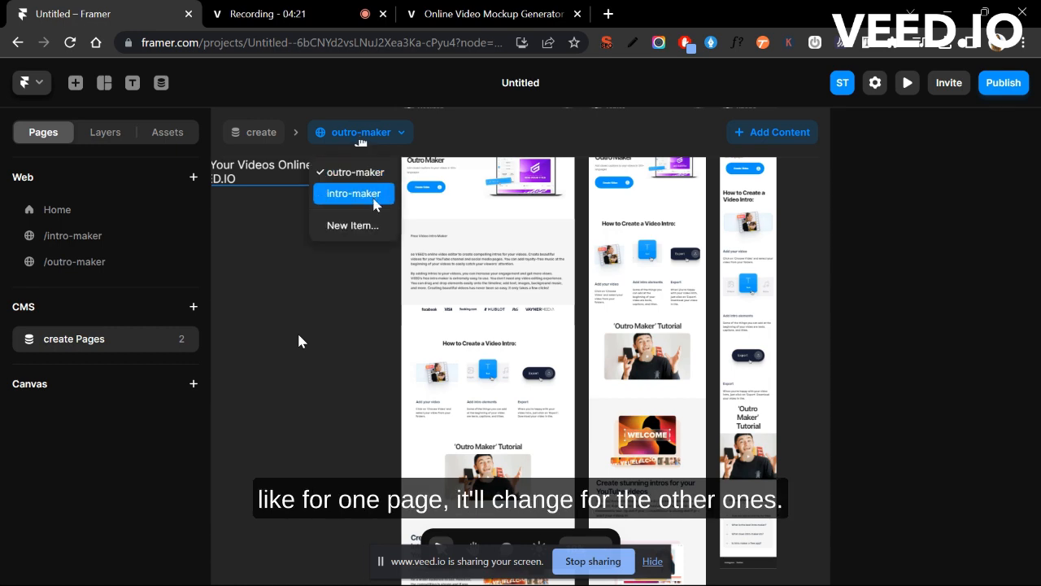
click(354, 194)
scroll(541, 229, up, 3)
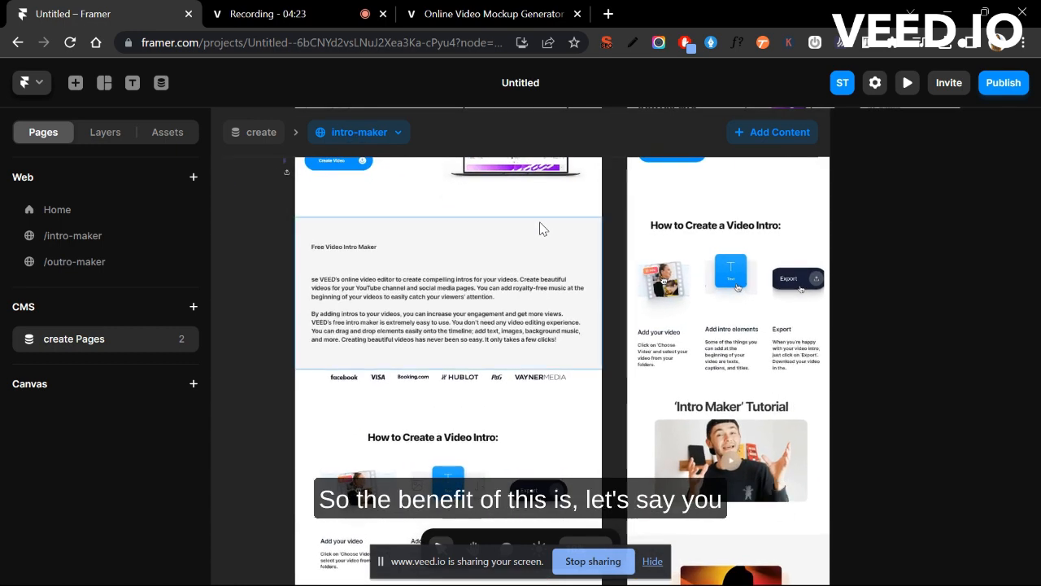
drag(542, 225, 543, 229)
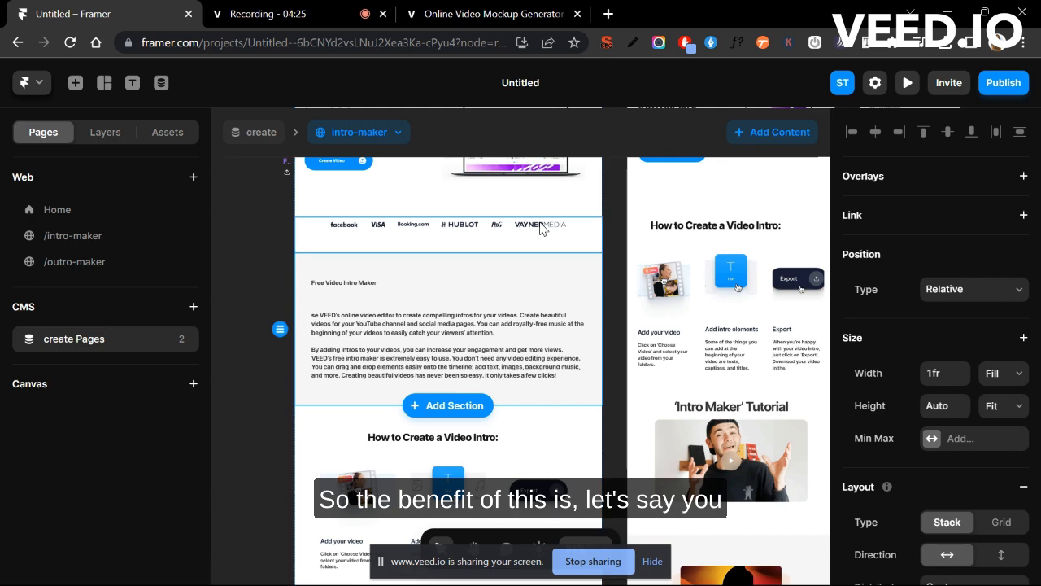
- Examine the title, button and image in the intro-maker page's hero section
scroll(543, 229, up, 3)
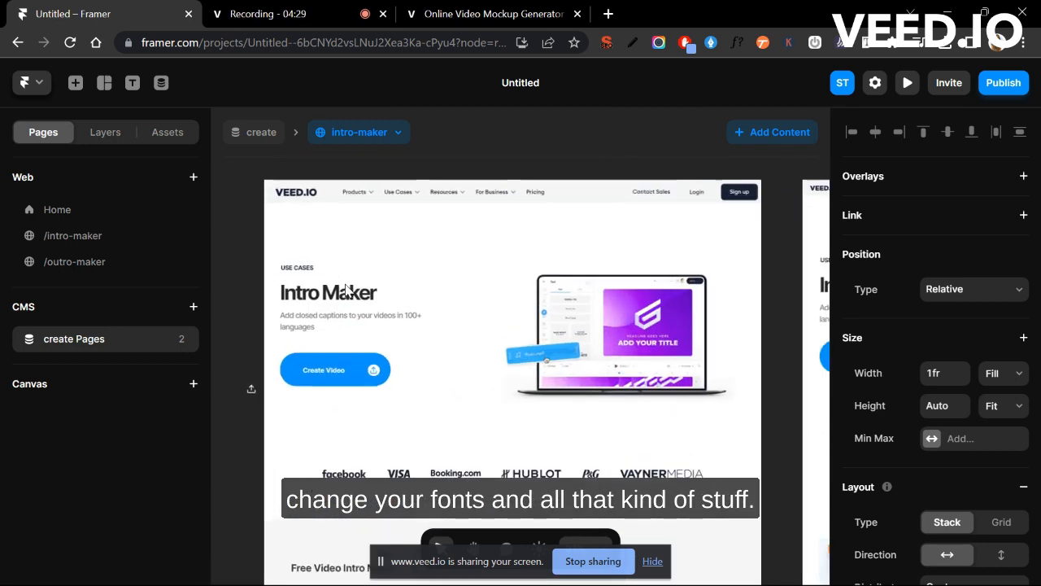
scroll(349, 289, up, 3)
scroll(346, 289, up, 2)
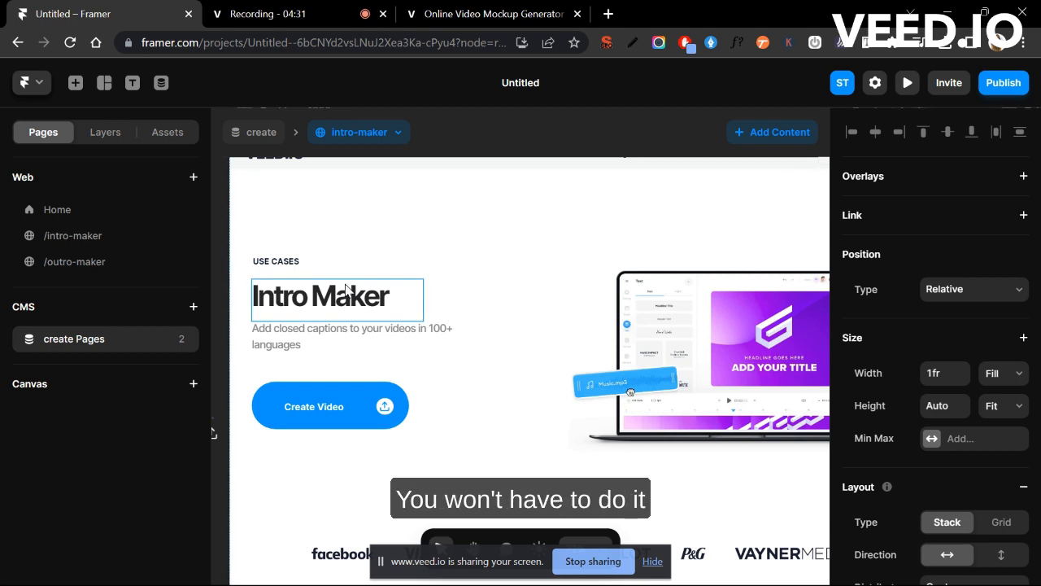
scroll(345, 288, down, 3)
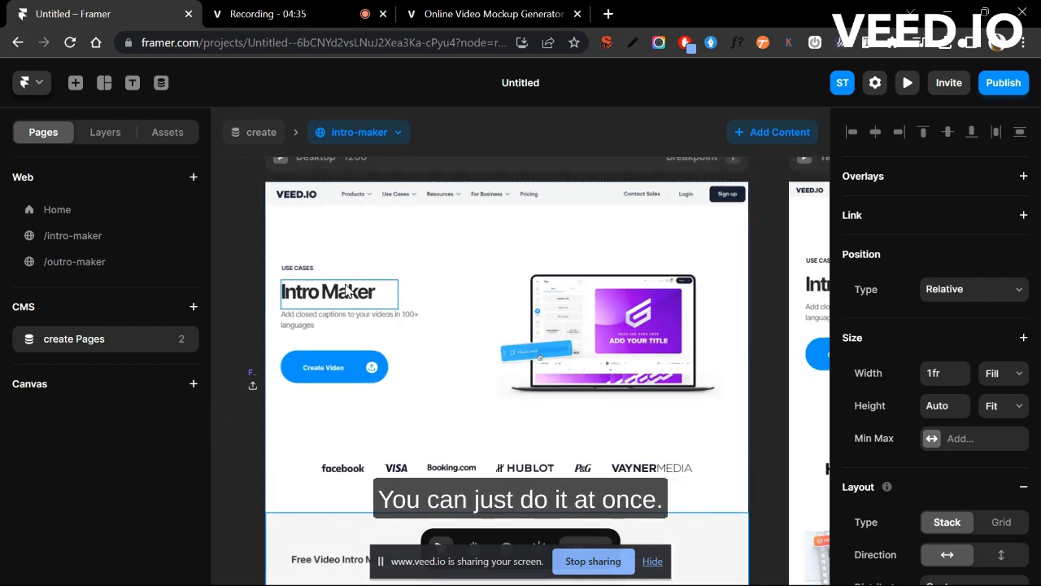
scroll(346, 289, down, 2)
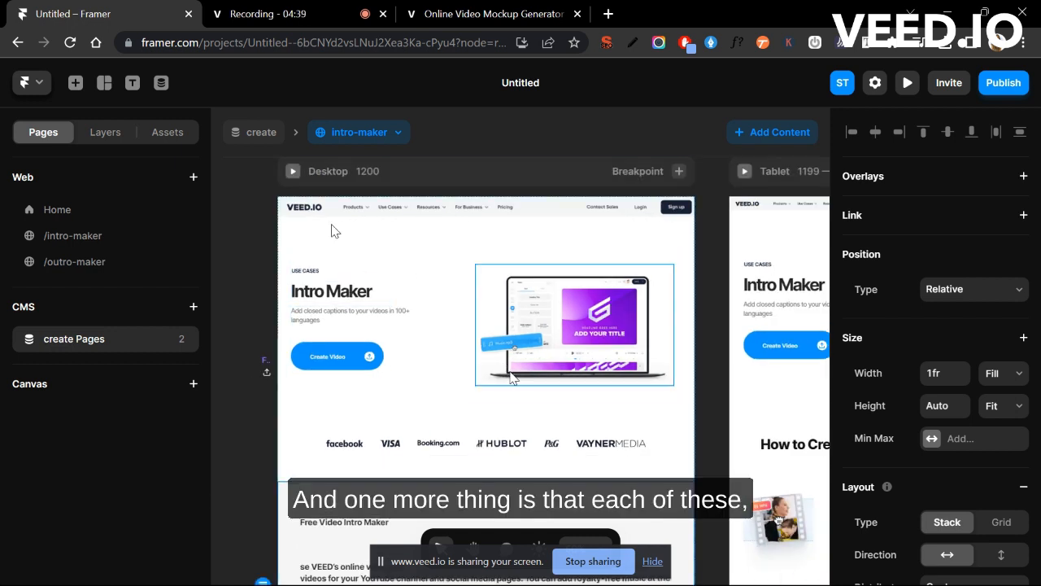
- Select the SEO Title text beside the desktop layout and display the canvas with the outro-maker item's content
click(408, 296)
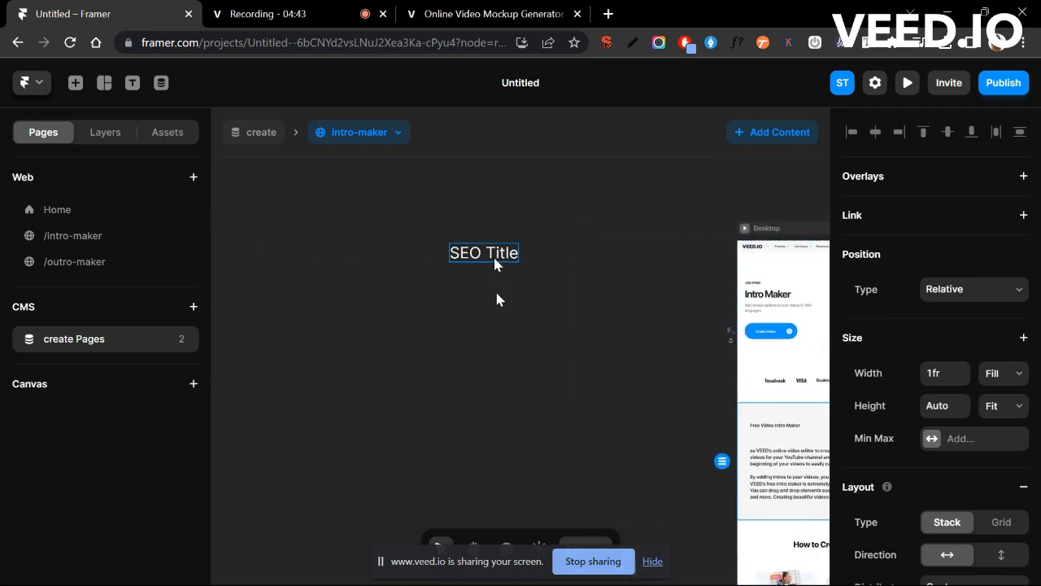
click(480, 254)
click(385, 138)
click(383, 193)
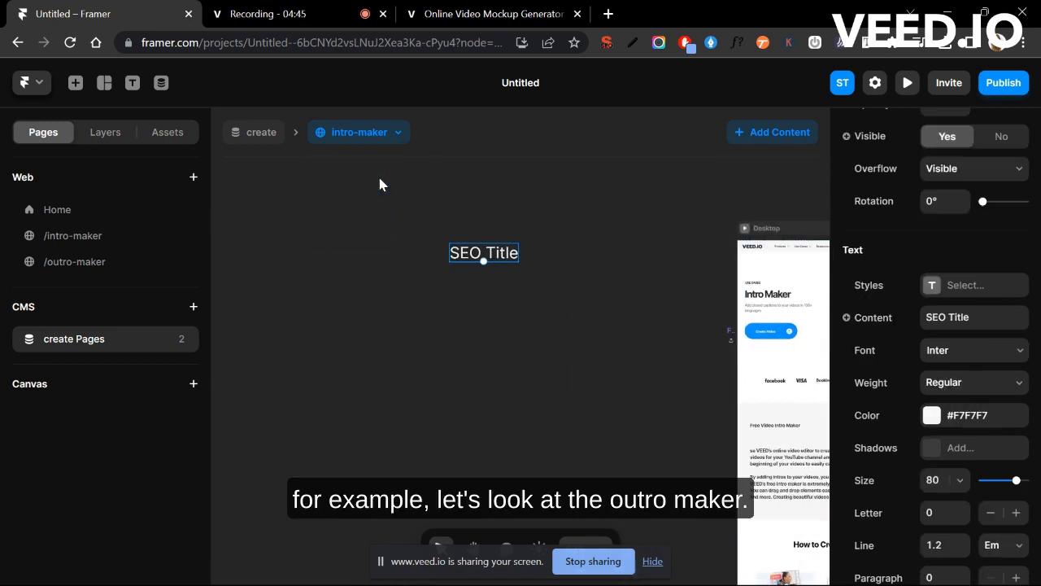
click(380, 135)
click(378, 170)
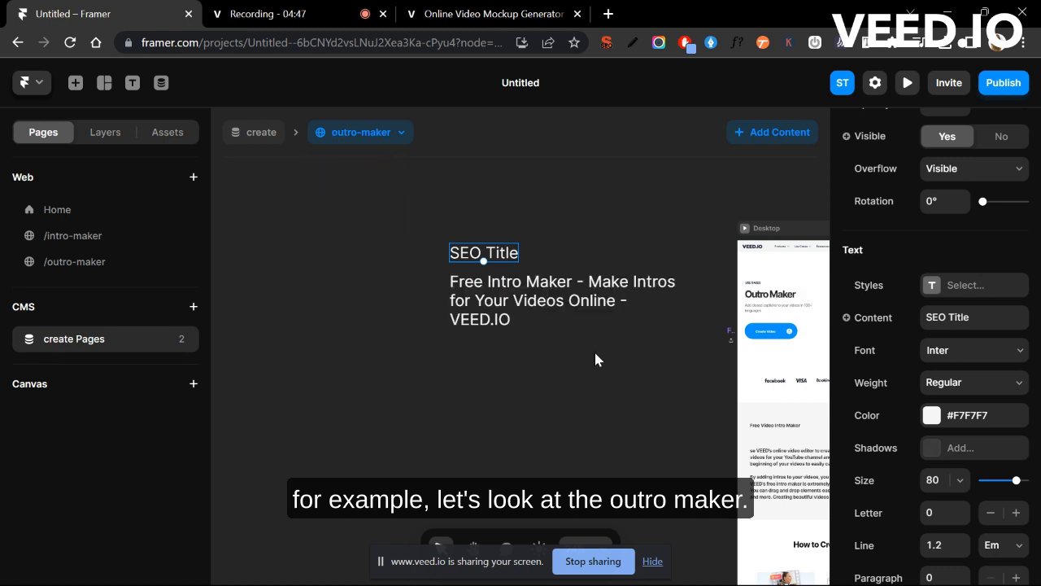
- Set the outro-maker item's seo_title to "Free Outro Maker - Make Intros for Your Videos Online - VEED.IO" and close the item
click(544, 310)
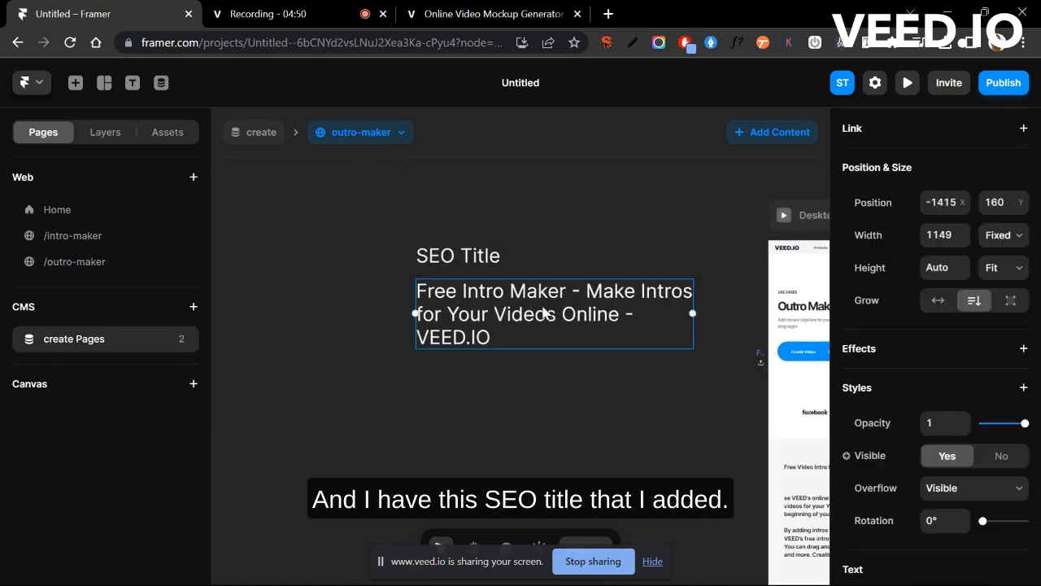
double_click(543, 309)
double_click(573, 144)
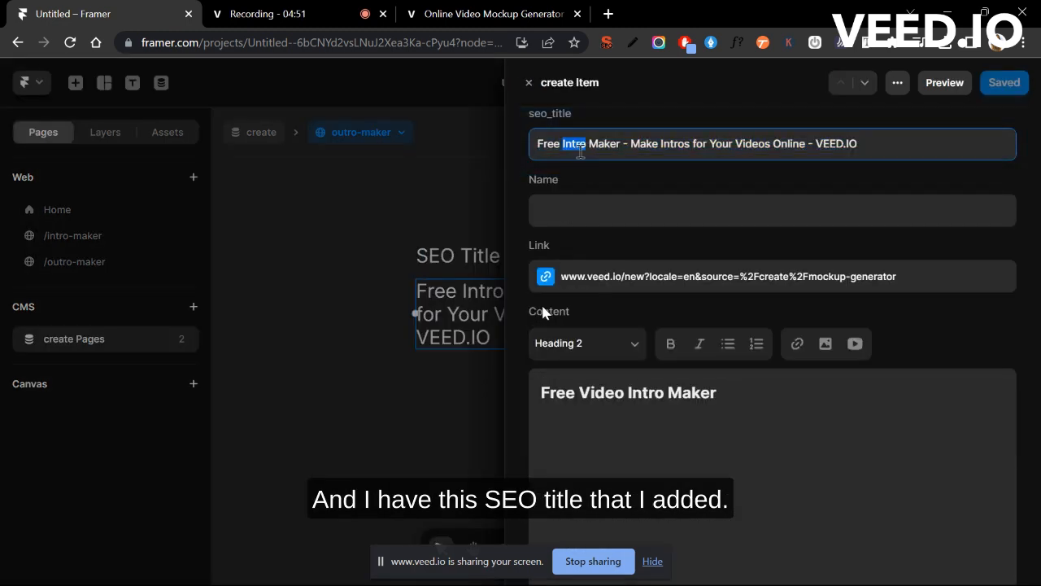
text(Outro)
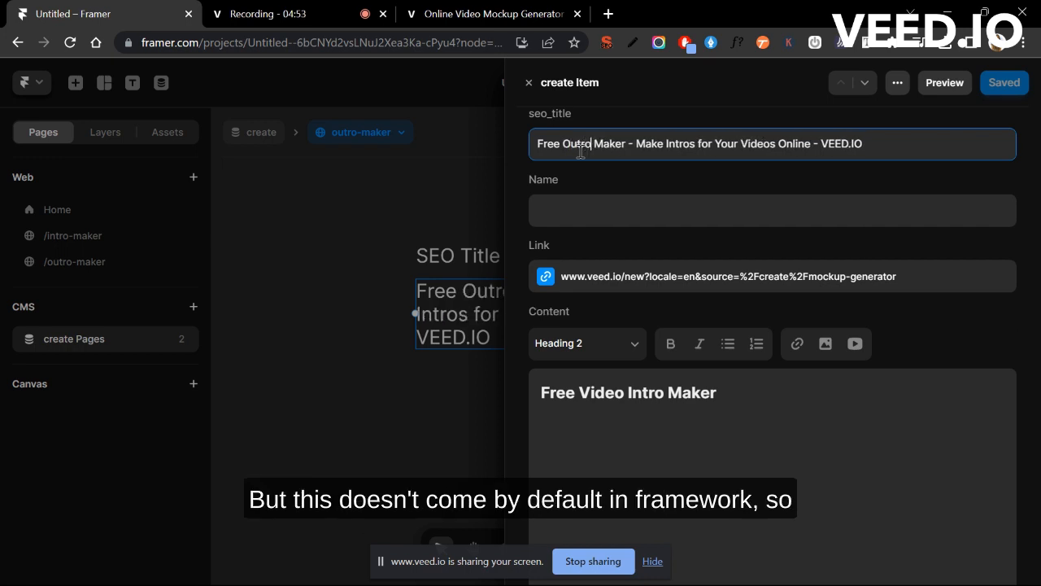
key(Escape)
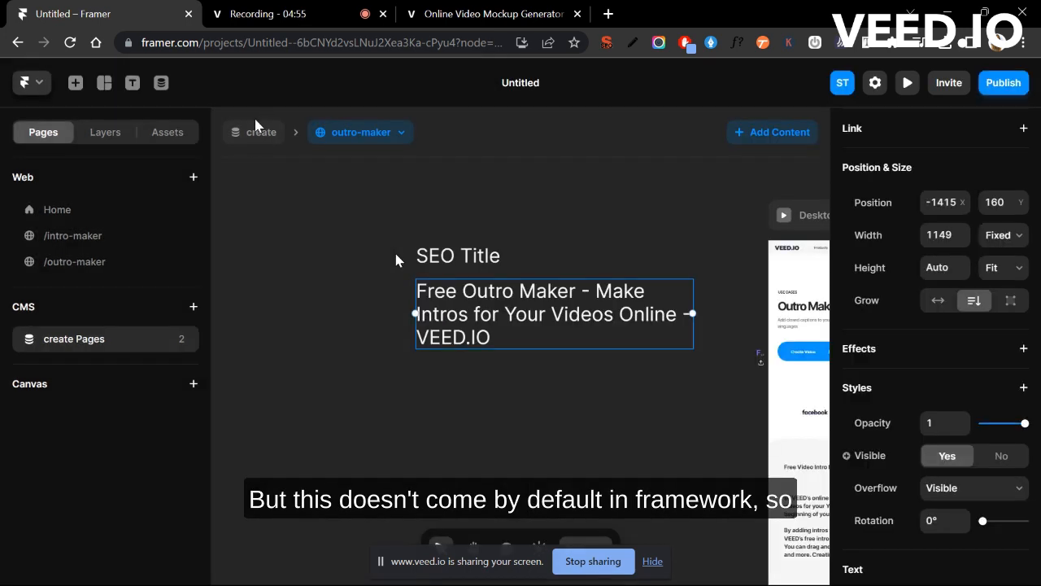
- Open the outro-maker item in the CMS, find its seo_title field among the item's fields, and close the item
mouse_move(256, 142)
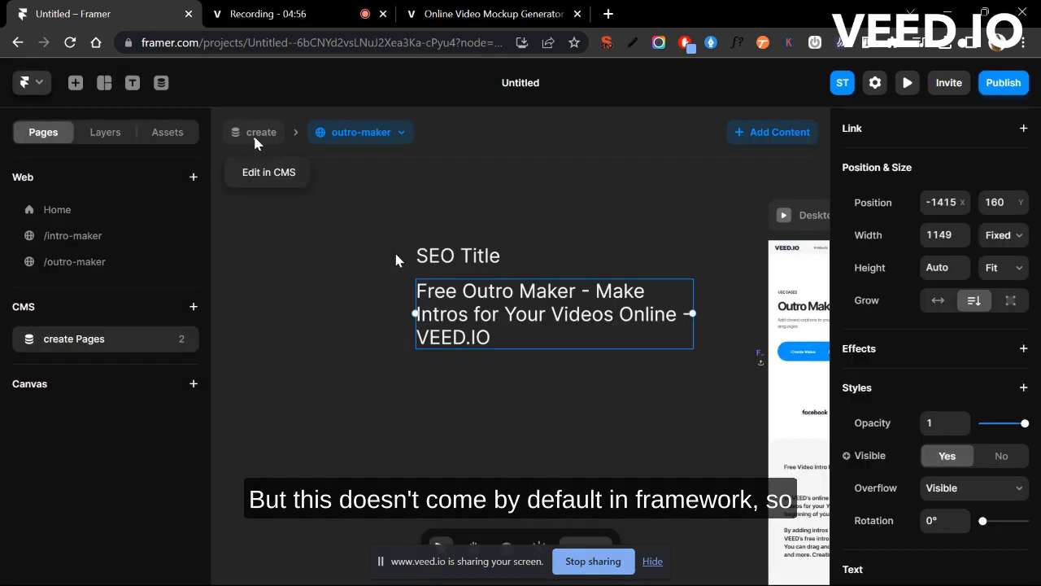
click(283, 172)
scroll(579, 271, down, 4)
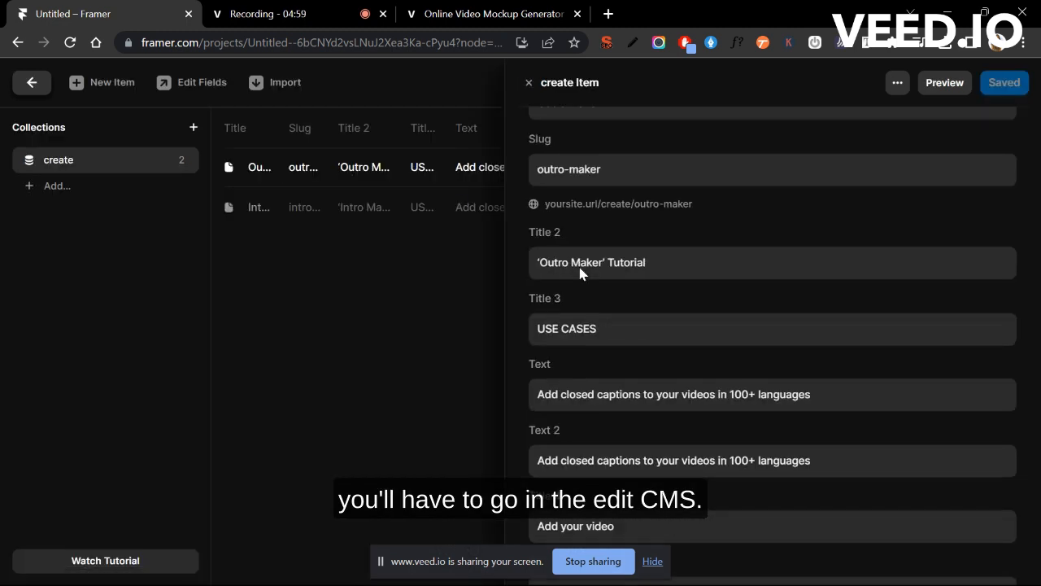
scroll(578, 215, up, 3)
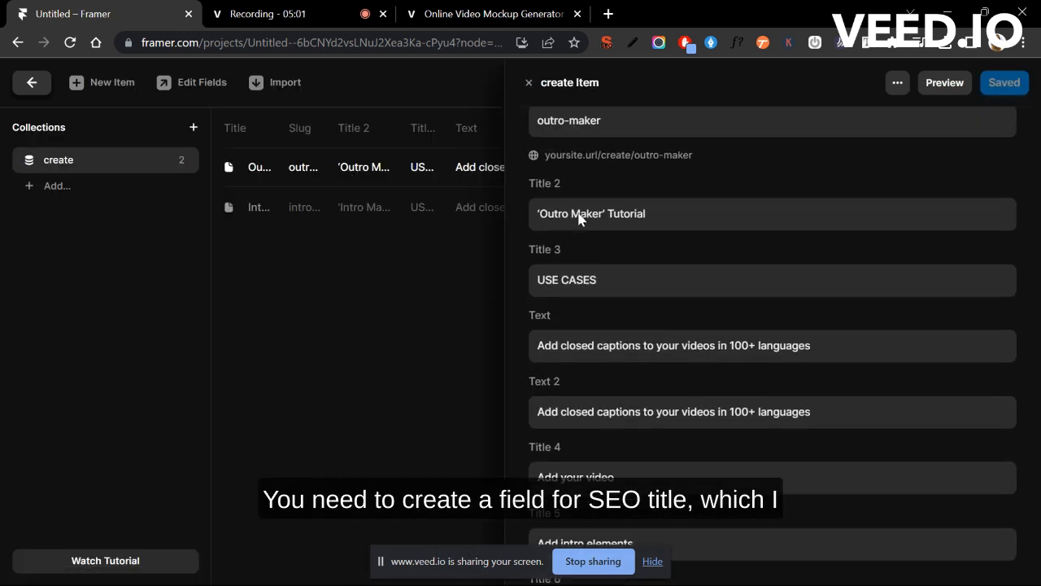
scroll(579, 216, down, 5)
scroll(579, 214, down, 10)
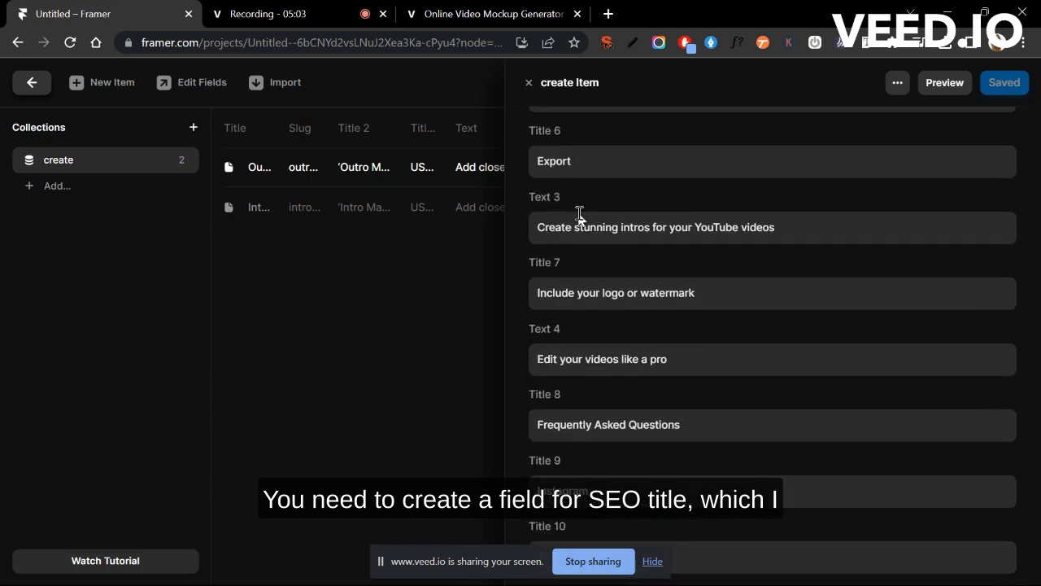
scroll(578, 216, down, 12)
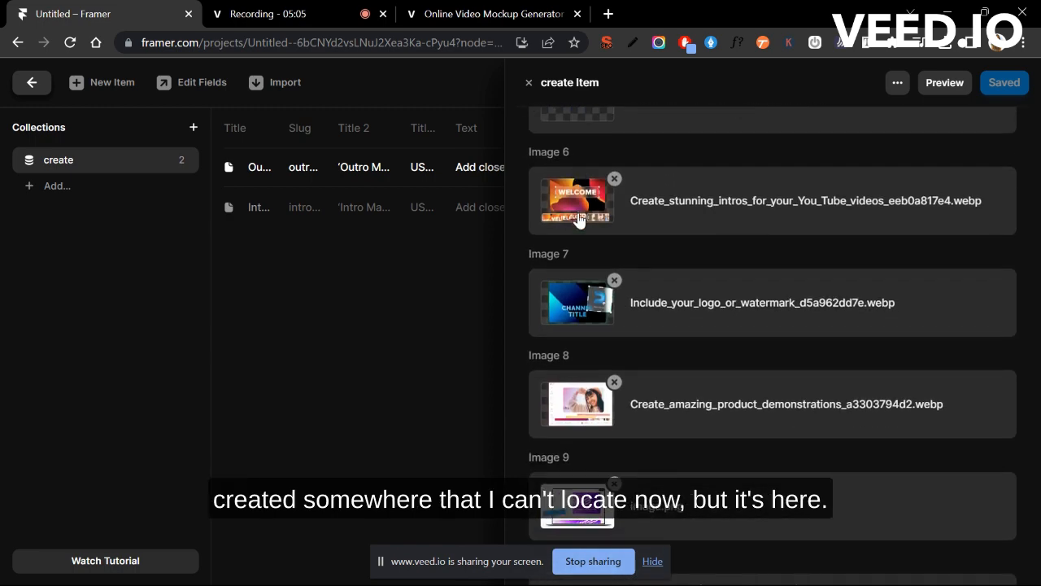
scroll(579, 213, down, 10)
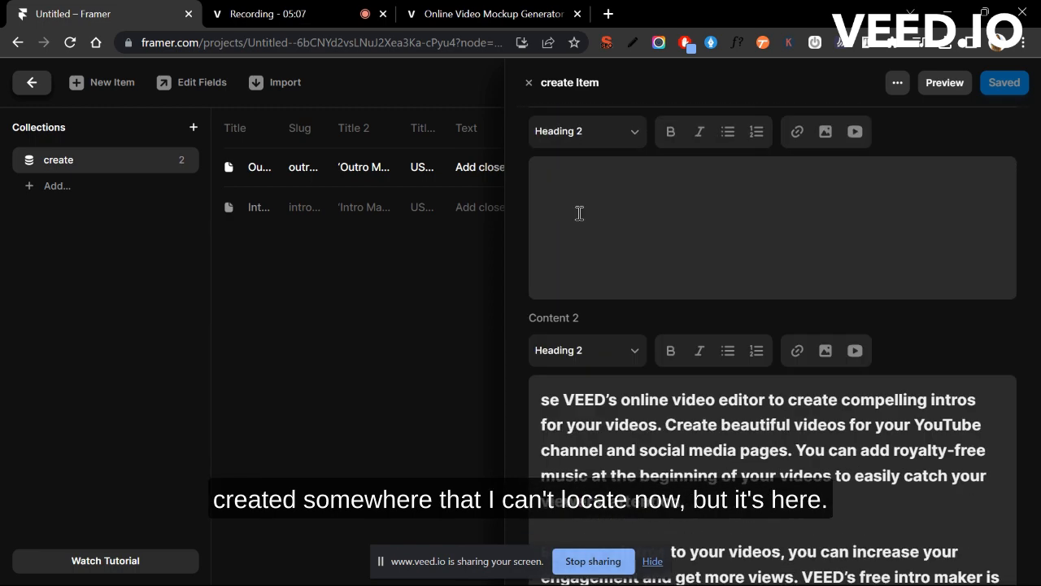
scroll(579, 213, up, 20)
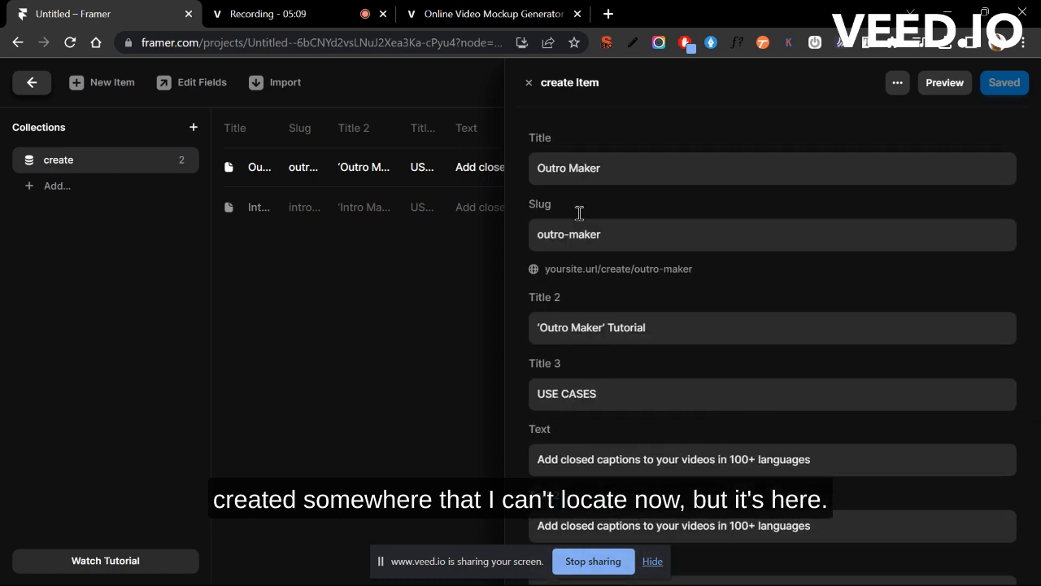
scroll(628, 383, down, 6)
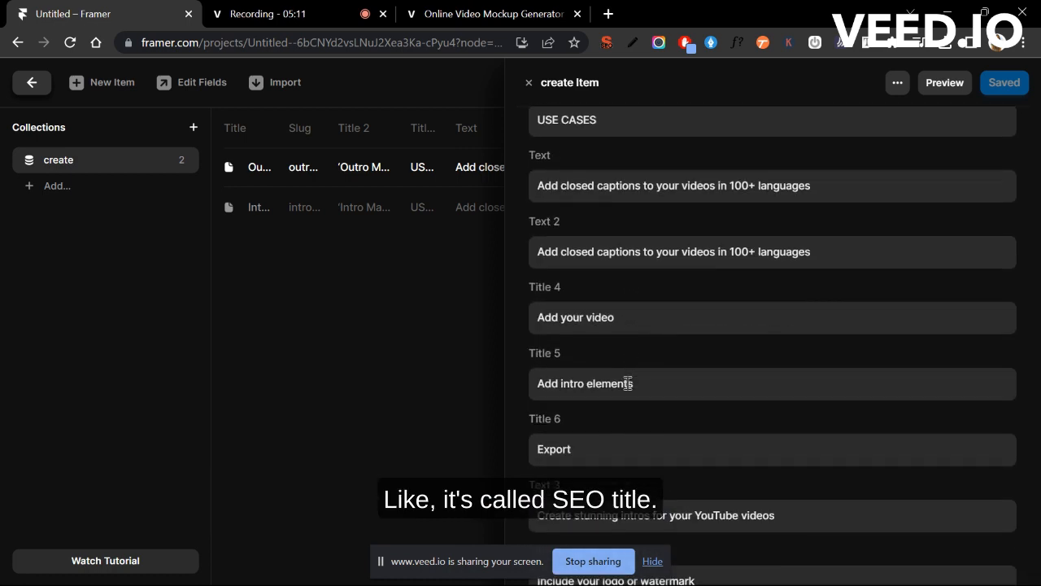
scroll(628, 383, down, 7)
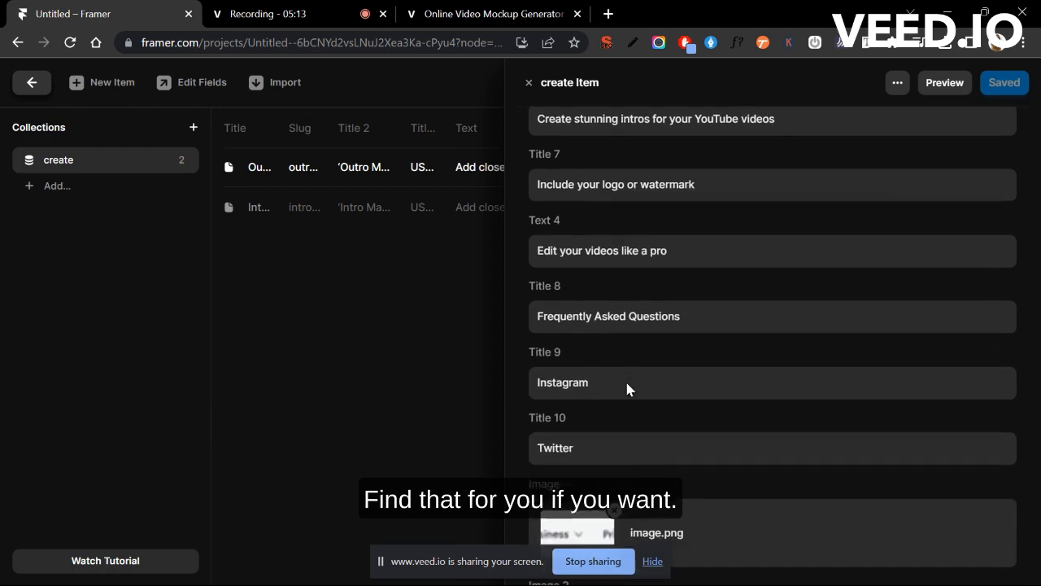
scroll(626, 390, down, 8)
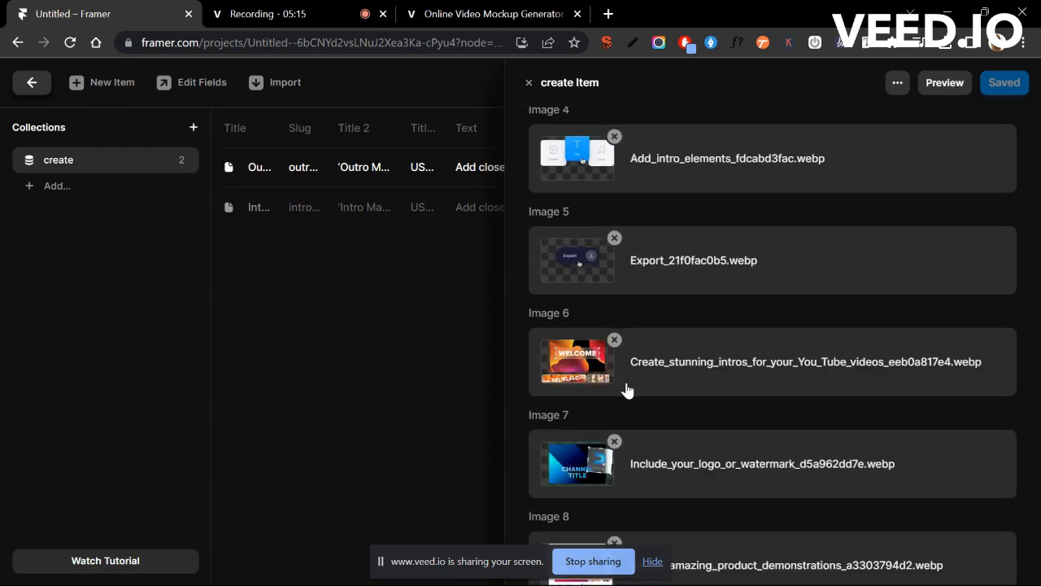
scroll(627, 391, down, 2)
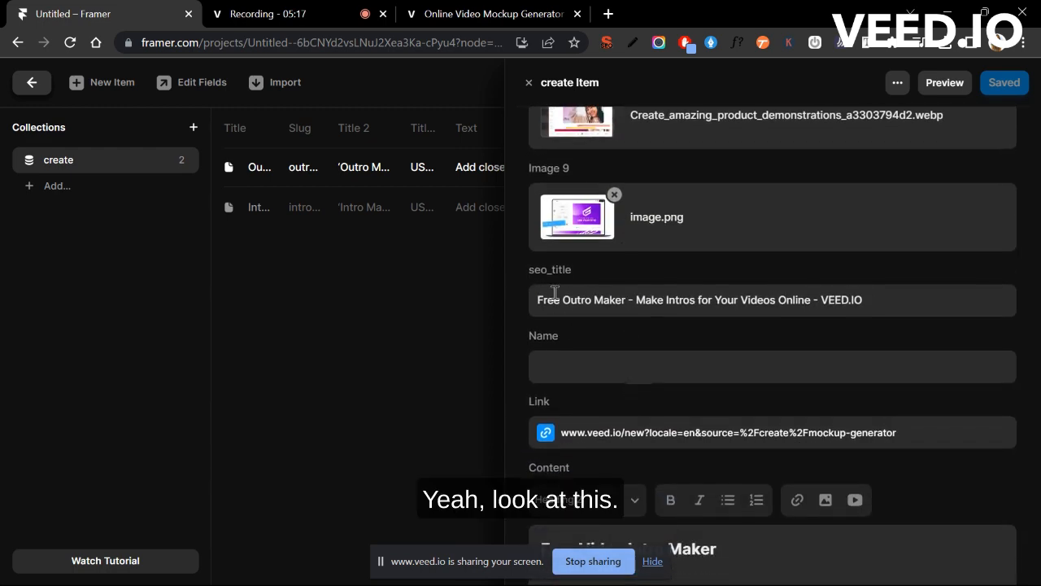
click(391, 333)
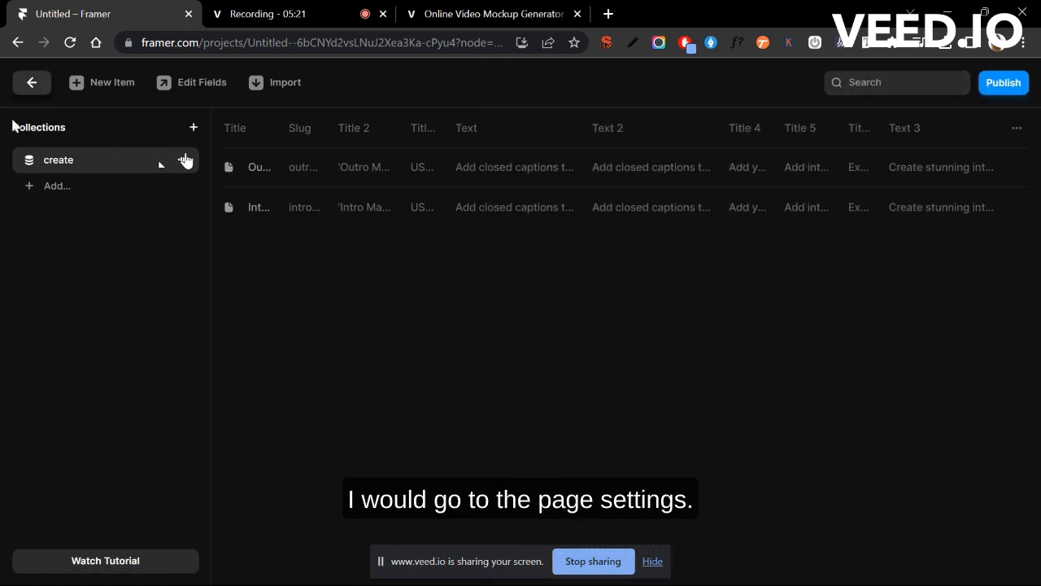
- Examine the {{seo_title}} title and the available CMS variables in the create Pages settings, and return to the canvas
click(184, 159)
click(32, 82)
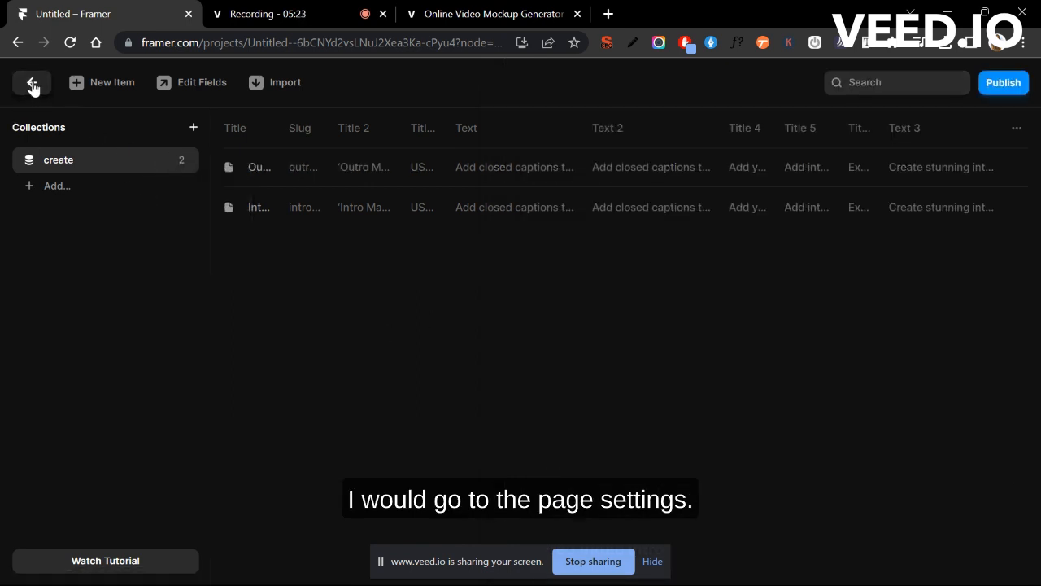
click(183, 346)
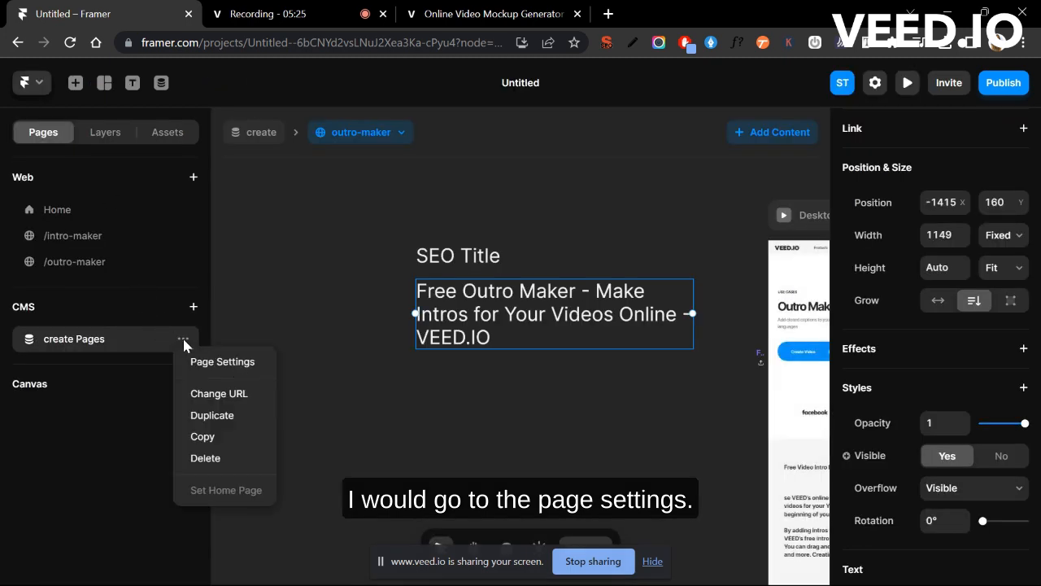
click(216, 366)
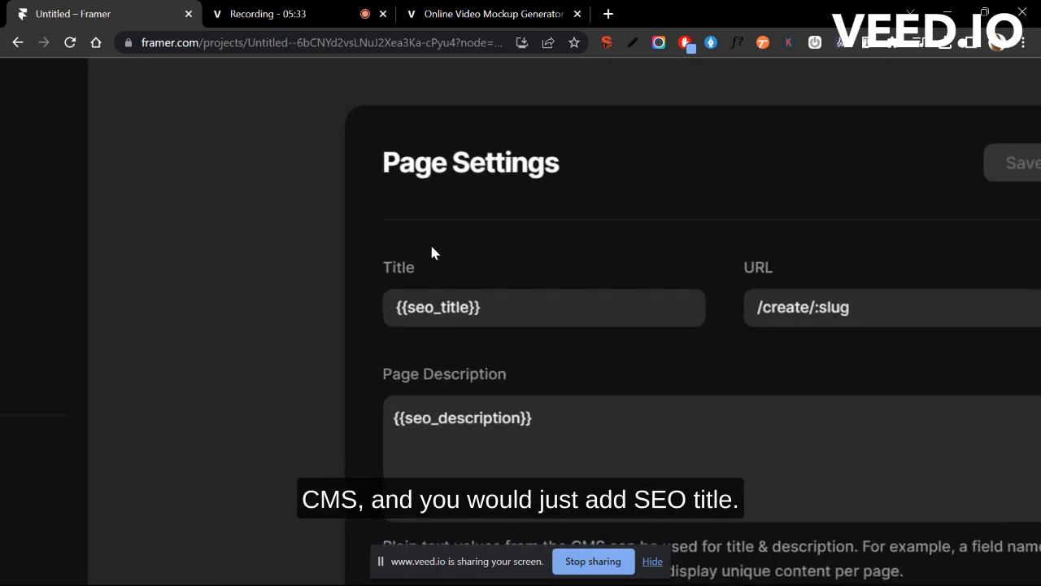
click(480, 286)
scroll(616, 382, down, 3)
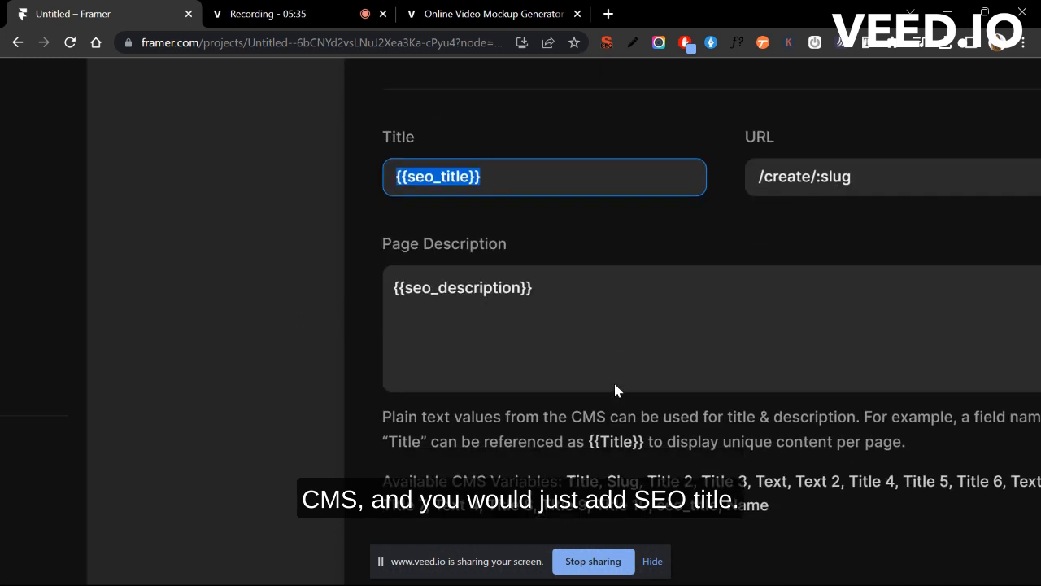
scroll(615, 382, right, 3)
scroll(486, 466, down, 2)
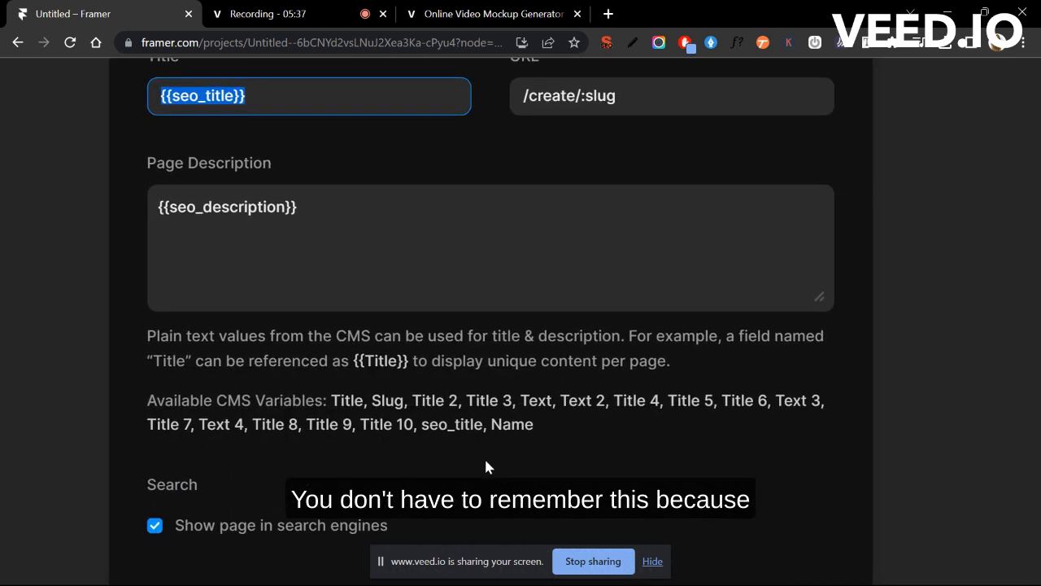
click(148, 333)
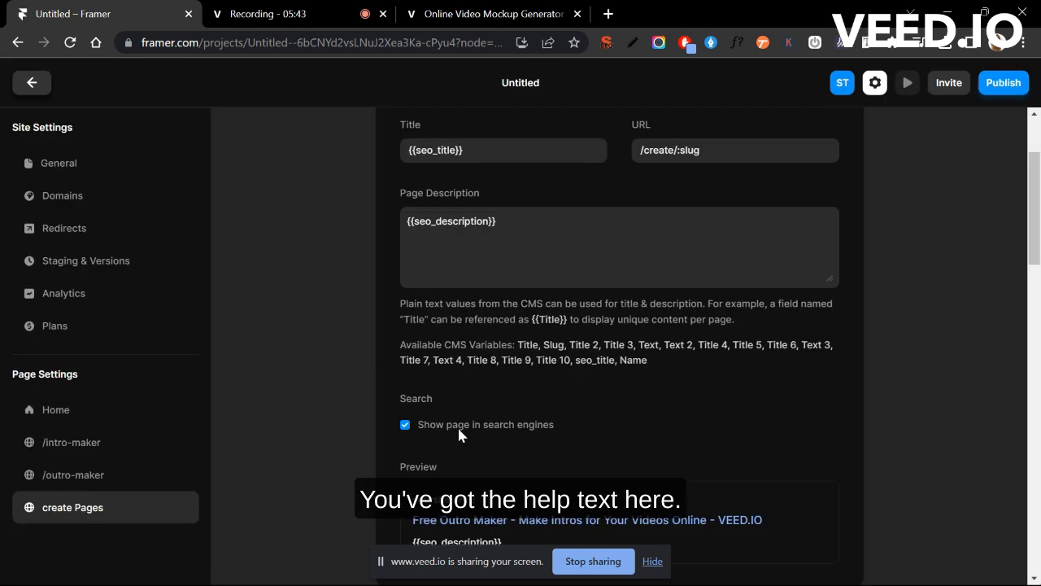
click(33, 83)
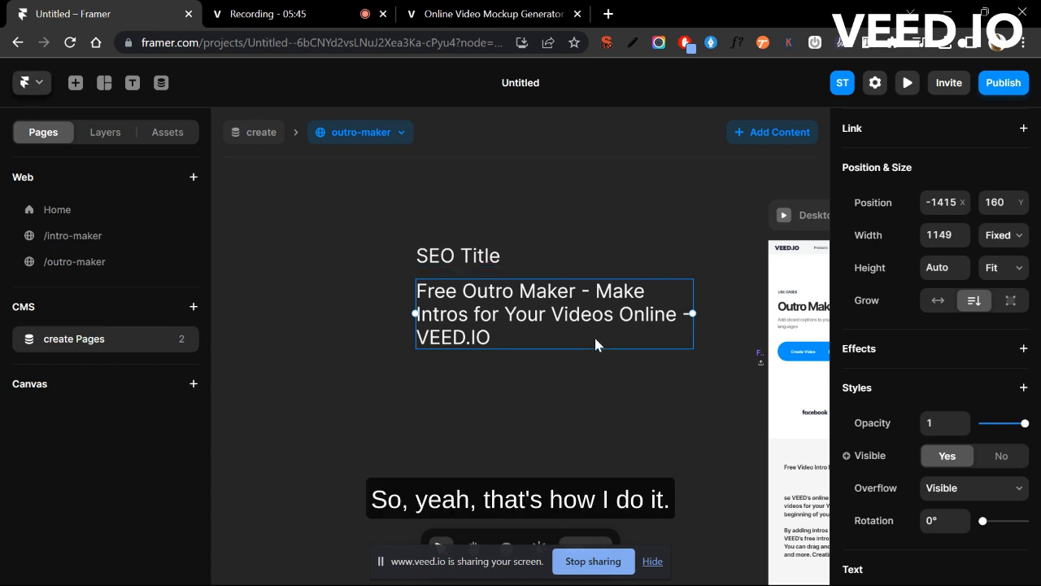
- Duplicate the text linked to seo_title and place the copy directly below the original
click(464, 257)
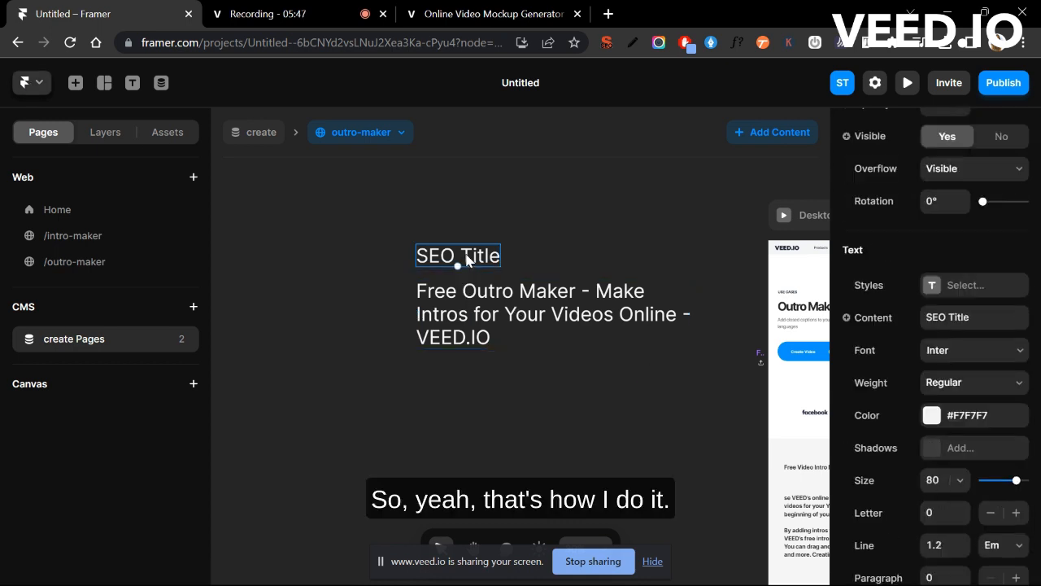
click(500, 307)
drag(517, 311, 513, 413)
scroll(909, 399, down, 8)
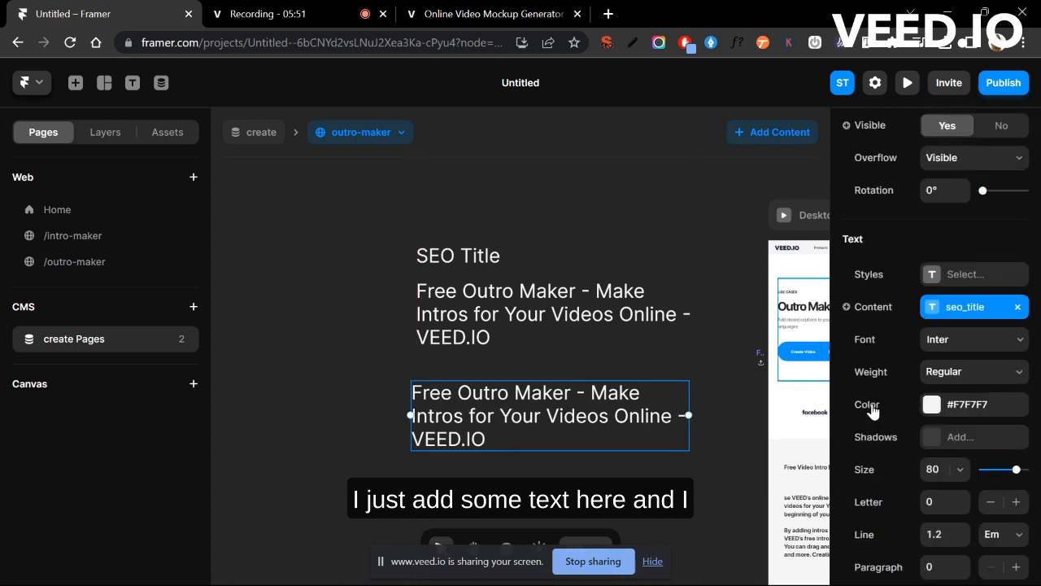
- Link the duplicated text's content to the Title variable of the create collection
scroll(907, 325, up, 3)
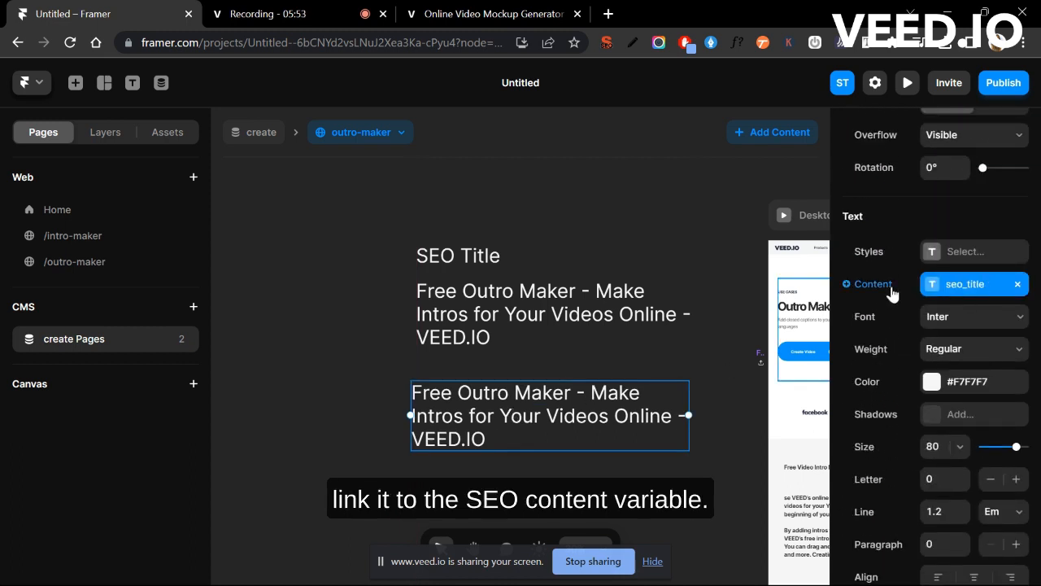
click(891, 288)
mouse_move(894, 312)
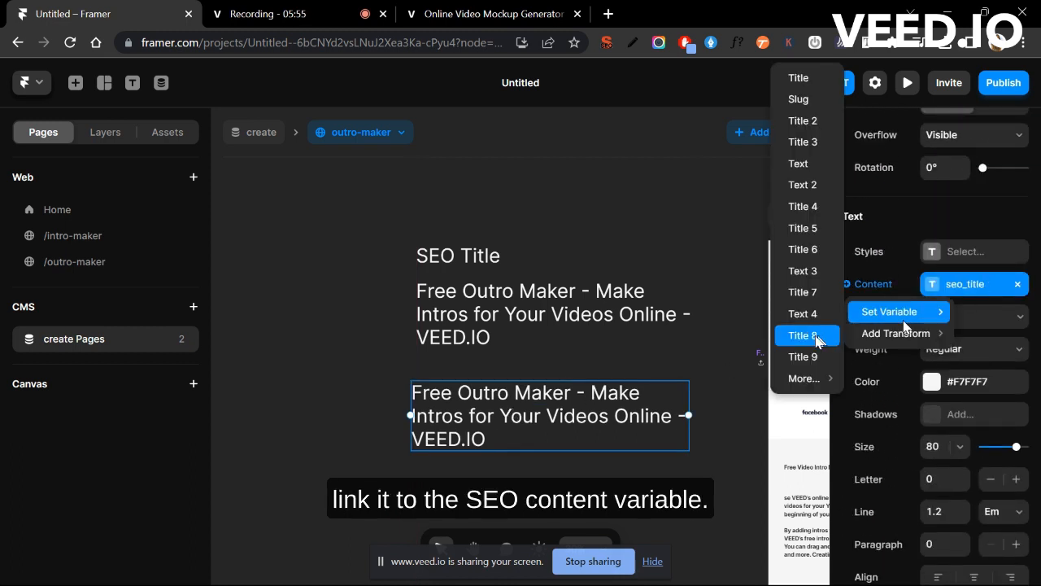
mouse_move(809, 378)
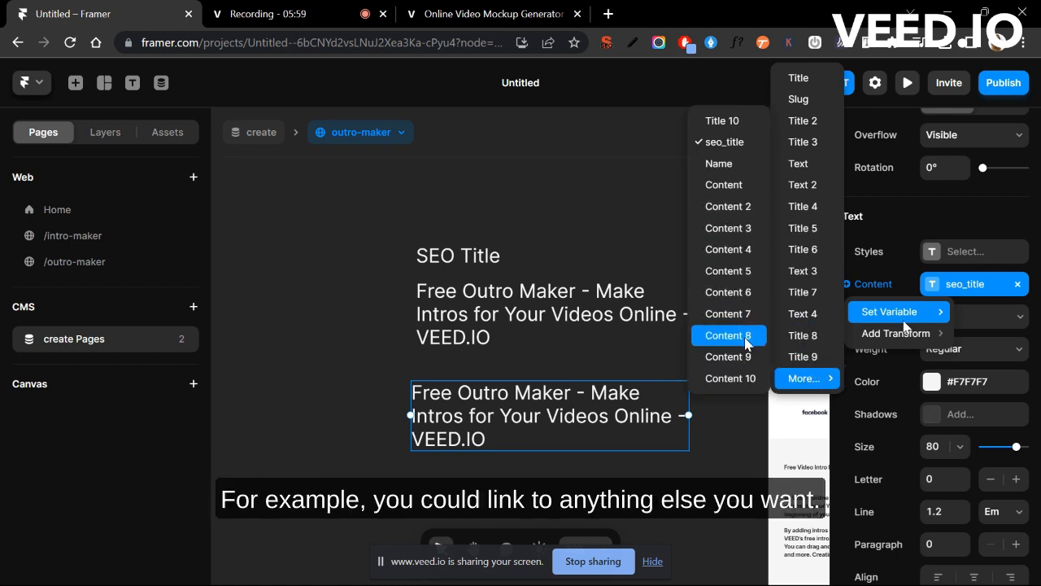
click(800, 78)
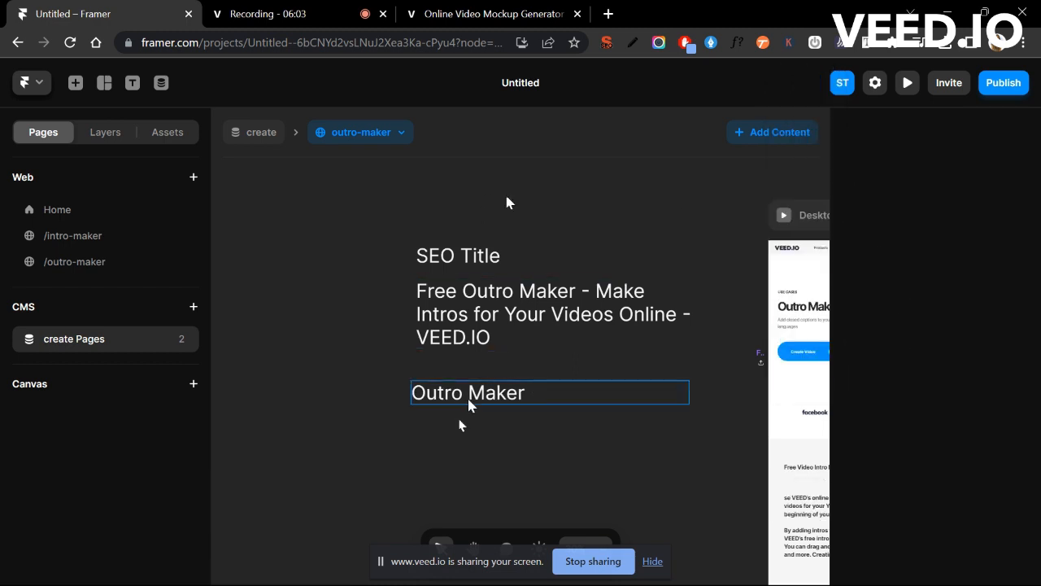
- Move the text linked to Title directly above the desktop layout, aligned with its left edge, and deselect it
drag(488, 392, 783, 179)
scroll(779, 169, right, 4)
scroll(779, 169, up, 1)
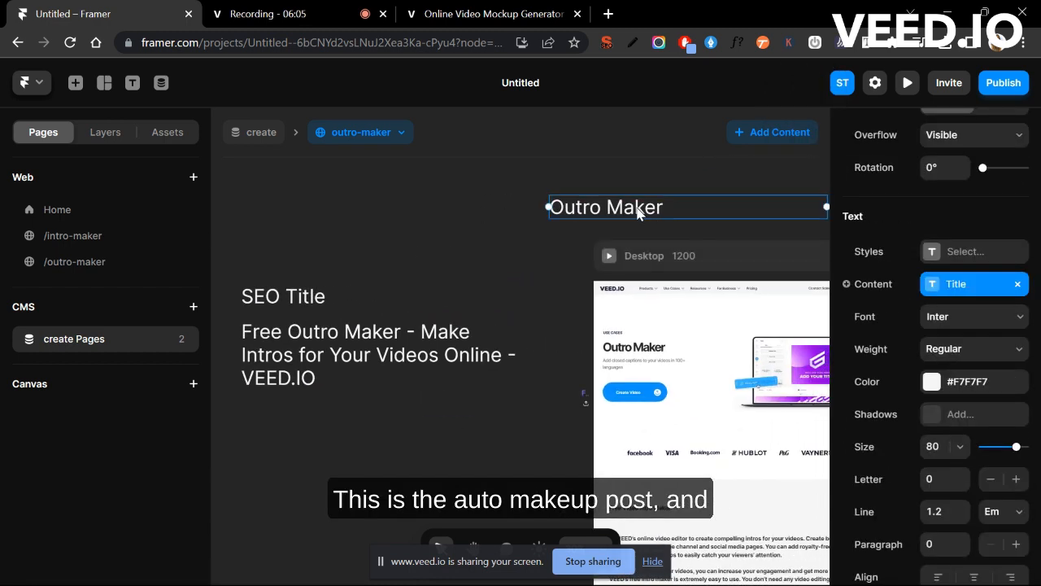
drag(633, 207, 679, 234)
click(569, 228)
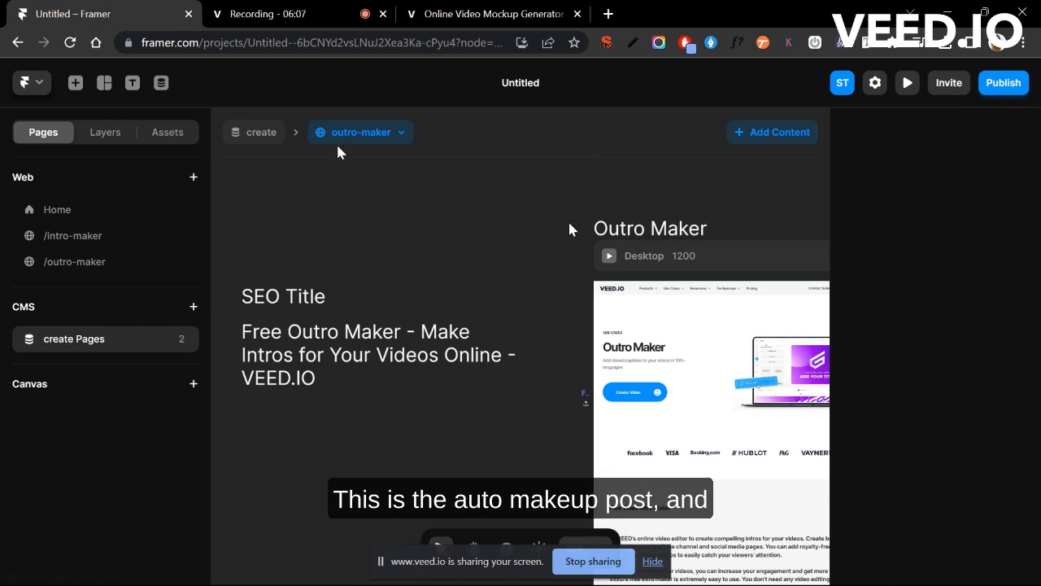
- Switch the canvas to the intro-maker item and examine the linked text above its desktop layout
click(358, 133)
click(363, 193)
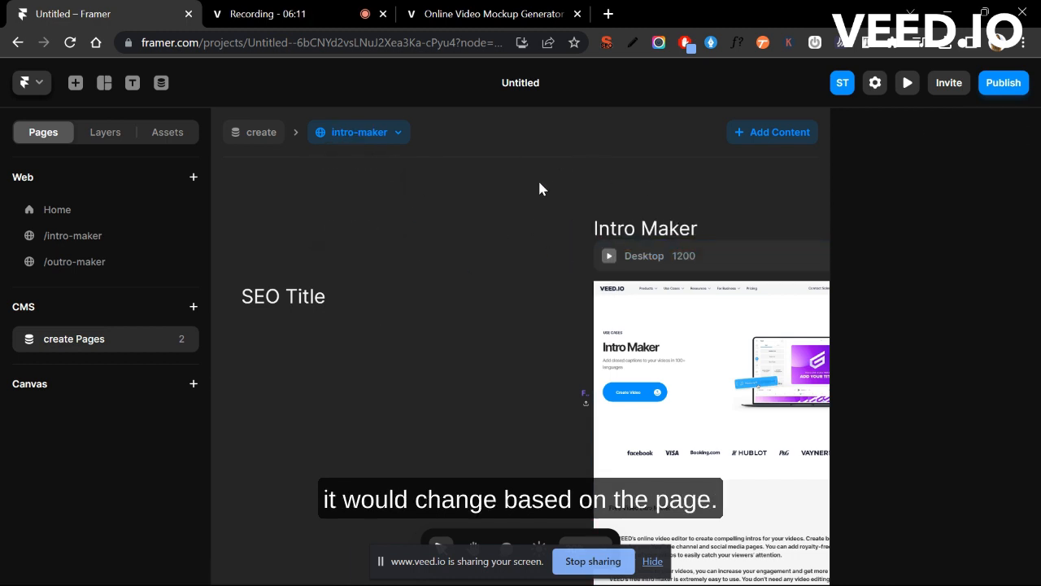
scroll(516, 224, down, 3)
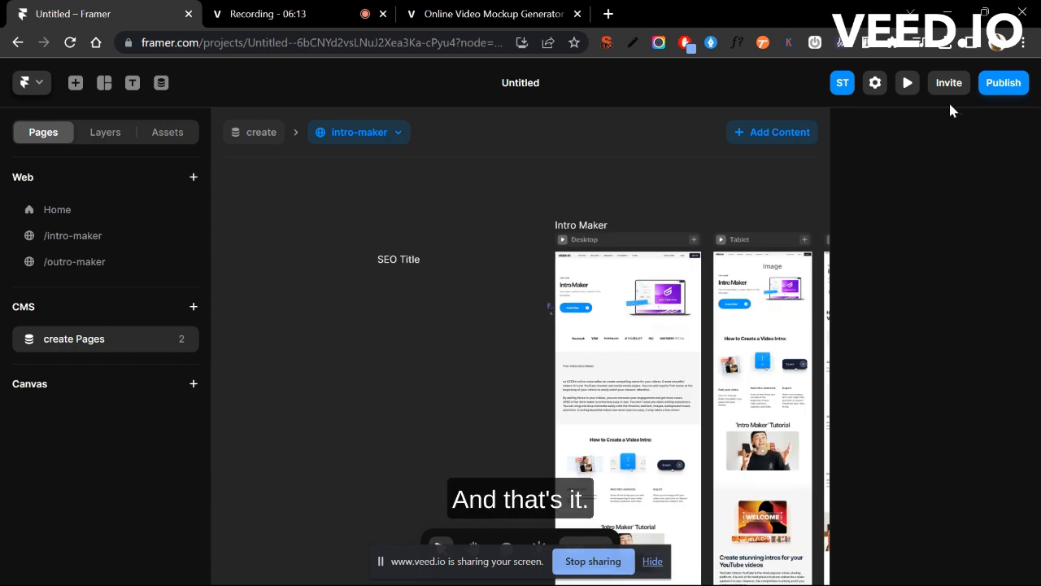
click(1005, 86)
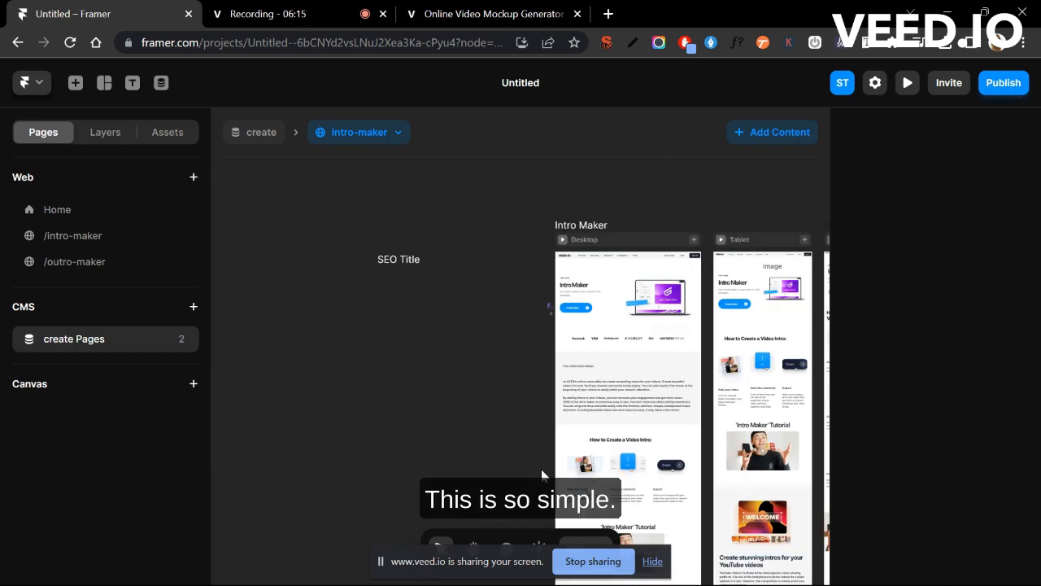
scroll(642, 309, up, 3)
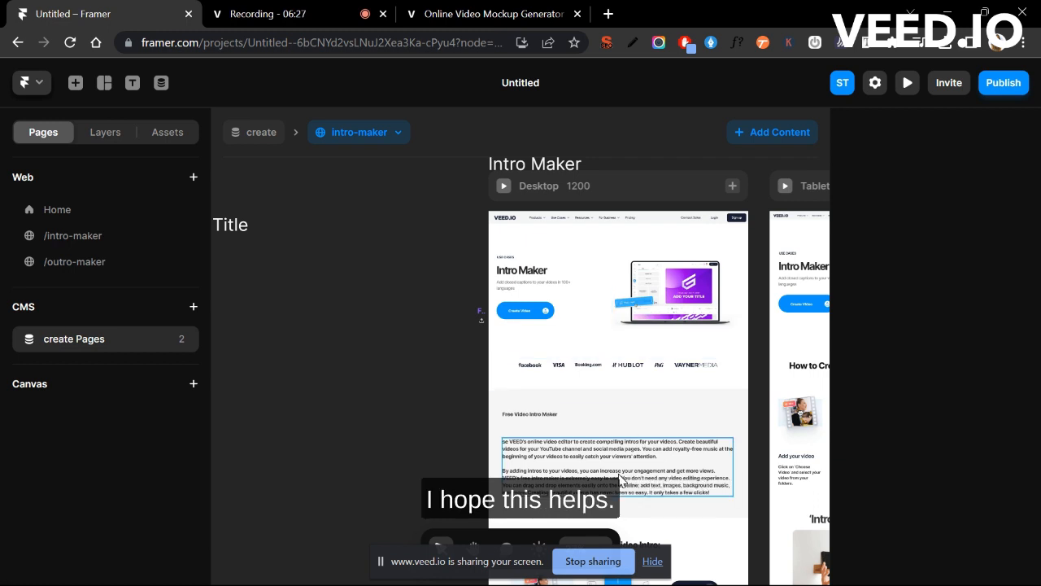
click(277, 11)
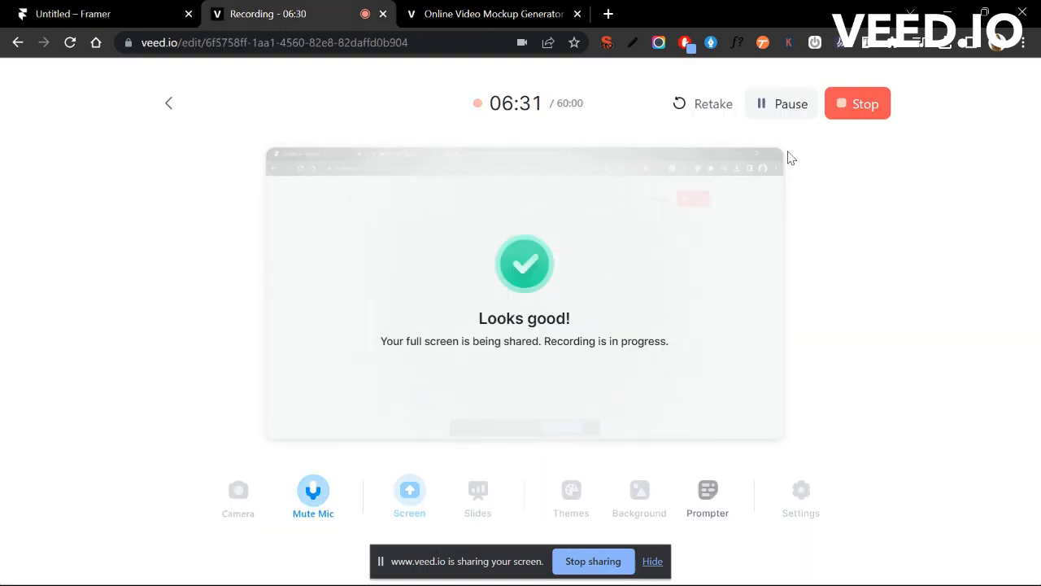